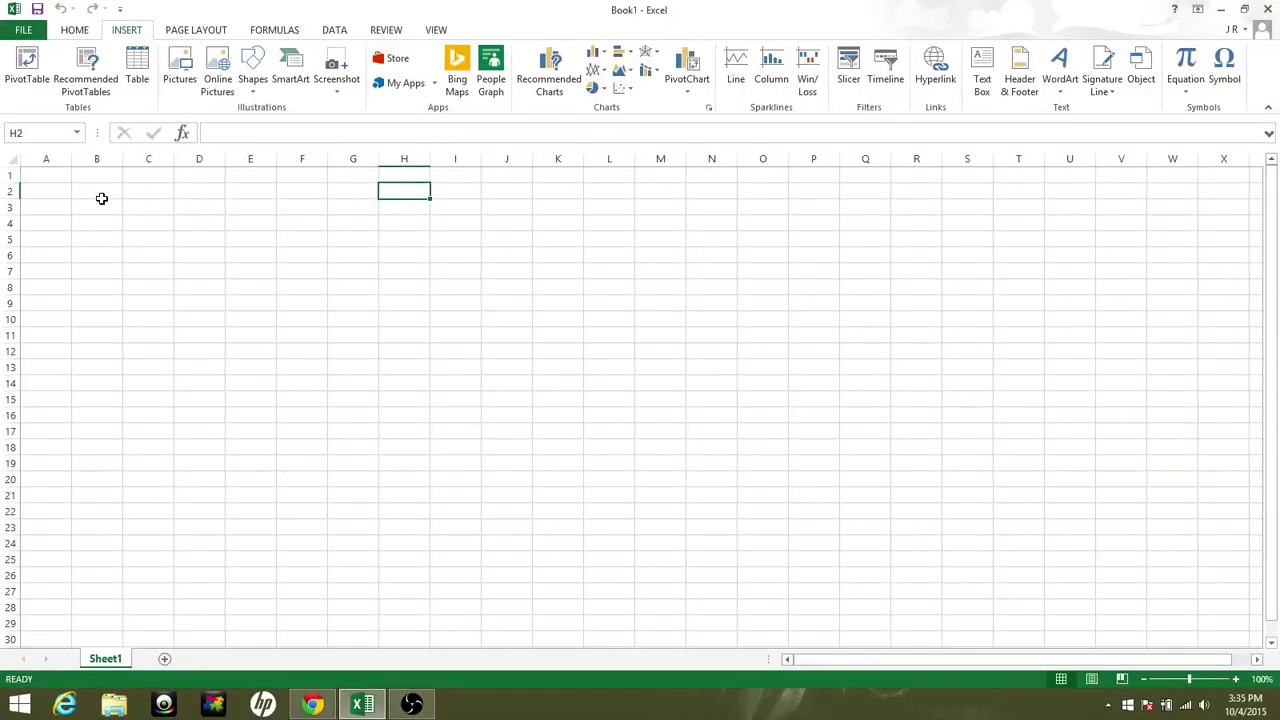
Enter column labels 1 through 8 across C3:J3
left_click(138, 204)
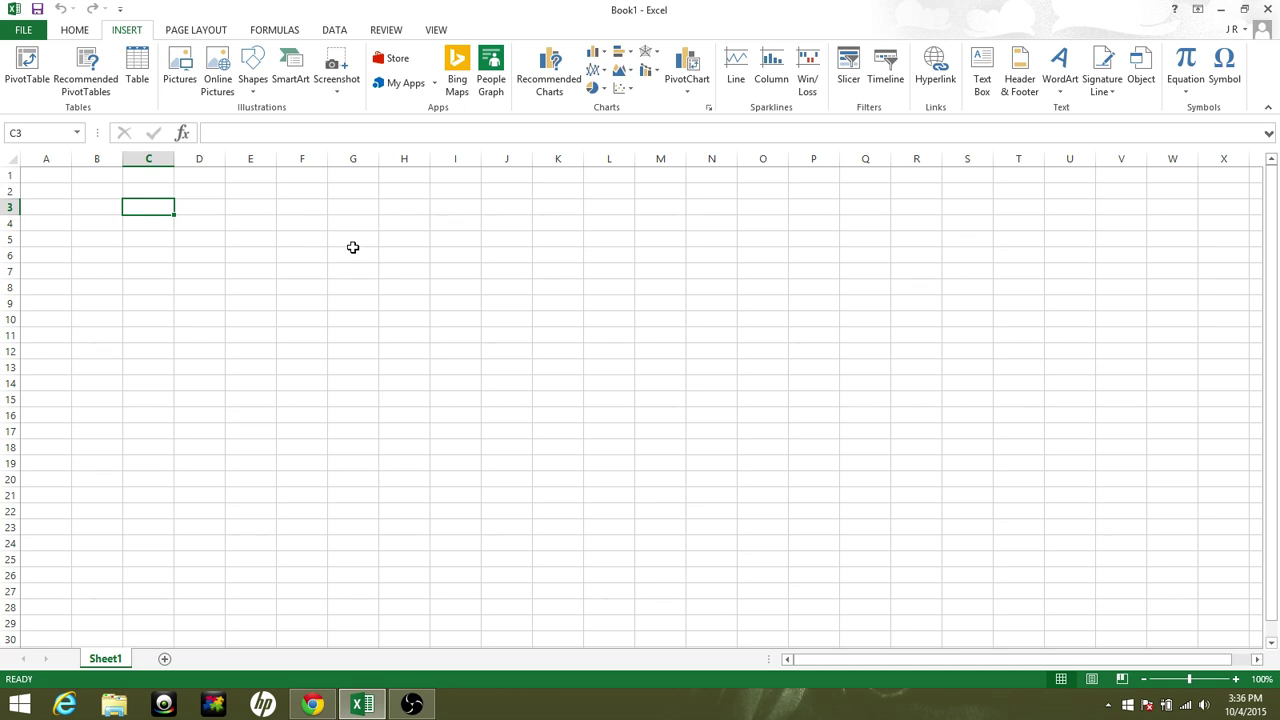
type("1")
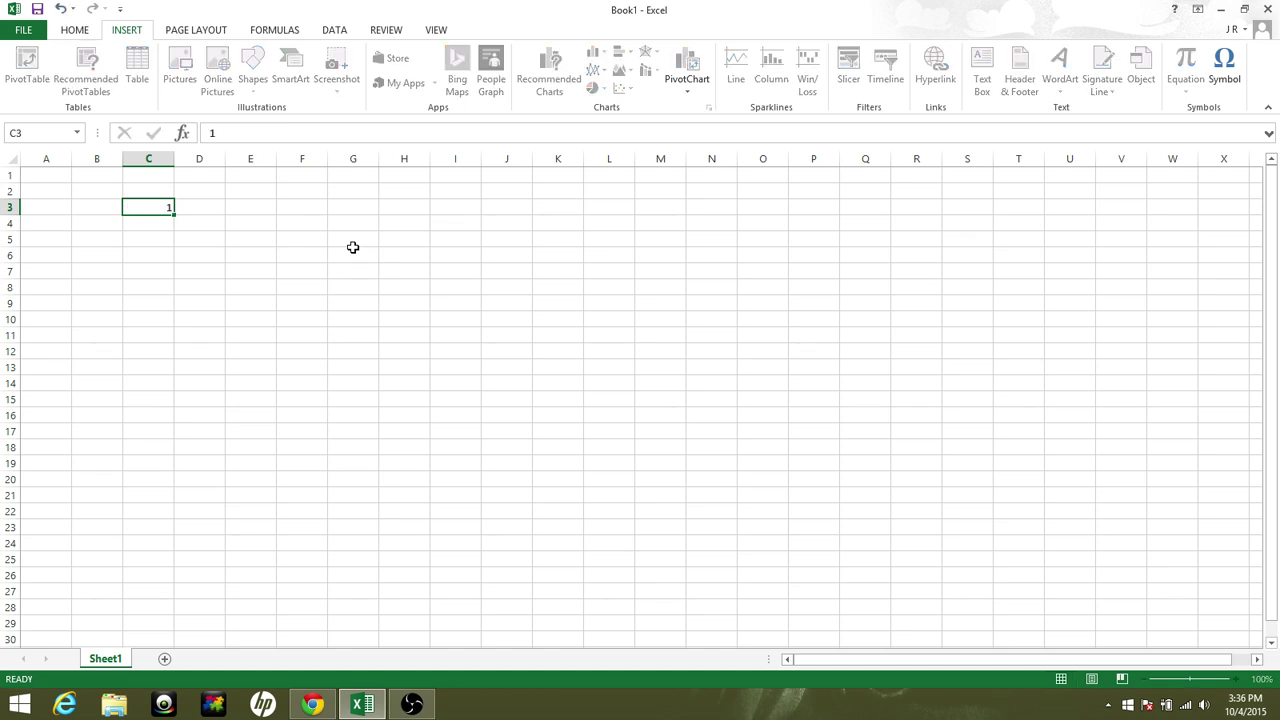
key("Tab")
type("2")
key("Tab")
type("3")
key("Tab")
type("4")
key("Tab")
type("5")
key("Tab")
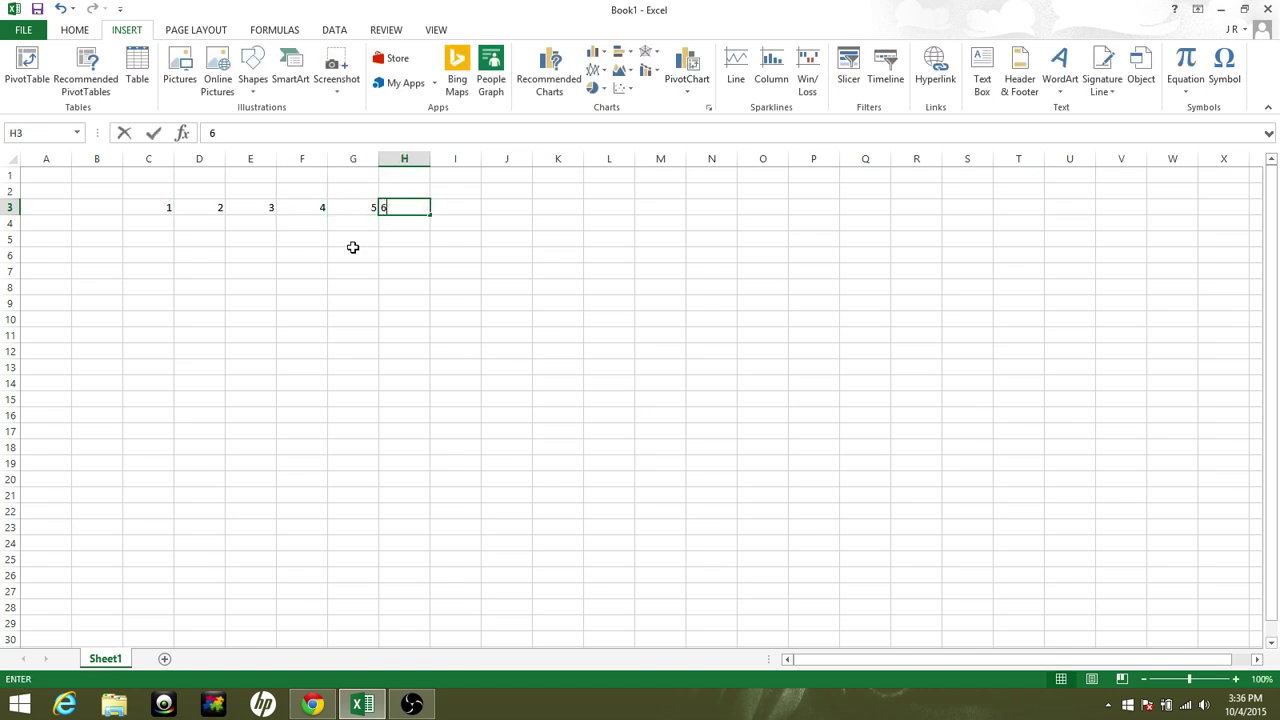
type("6")
key("Tab")
type("7")
key("Tab")
type("8")
key("Tab")
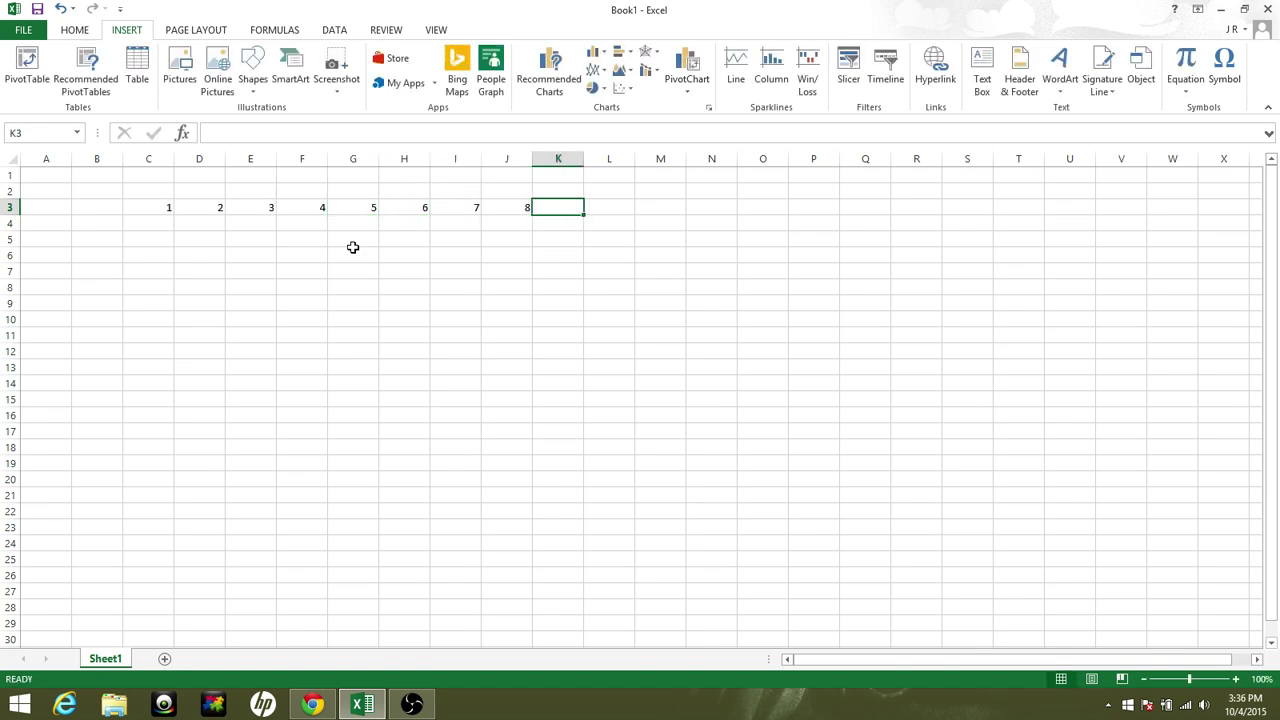
key("Return")
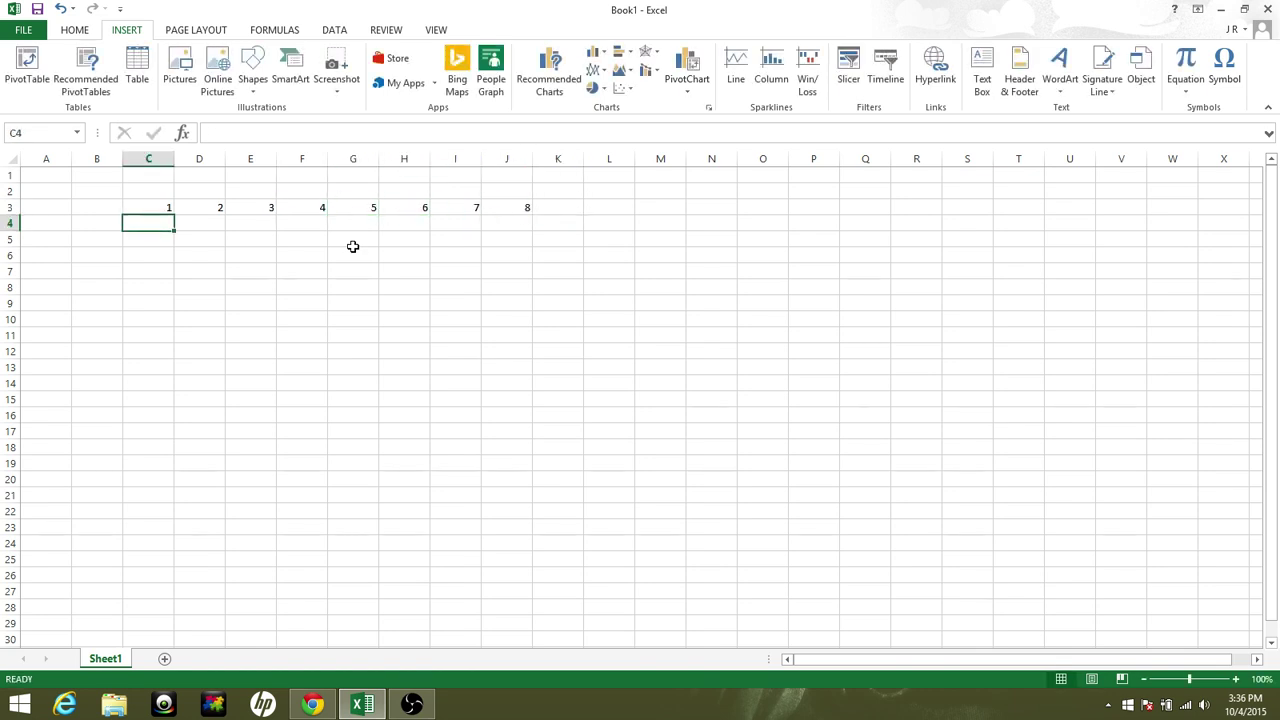
Enter row labels 1 through 8 down B4:B11
key("Left")
type("1")
key("Return")
type("2")
key("Return")
type("3")
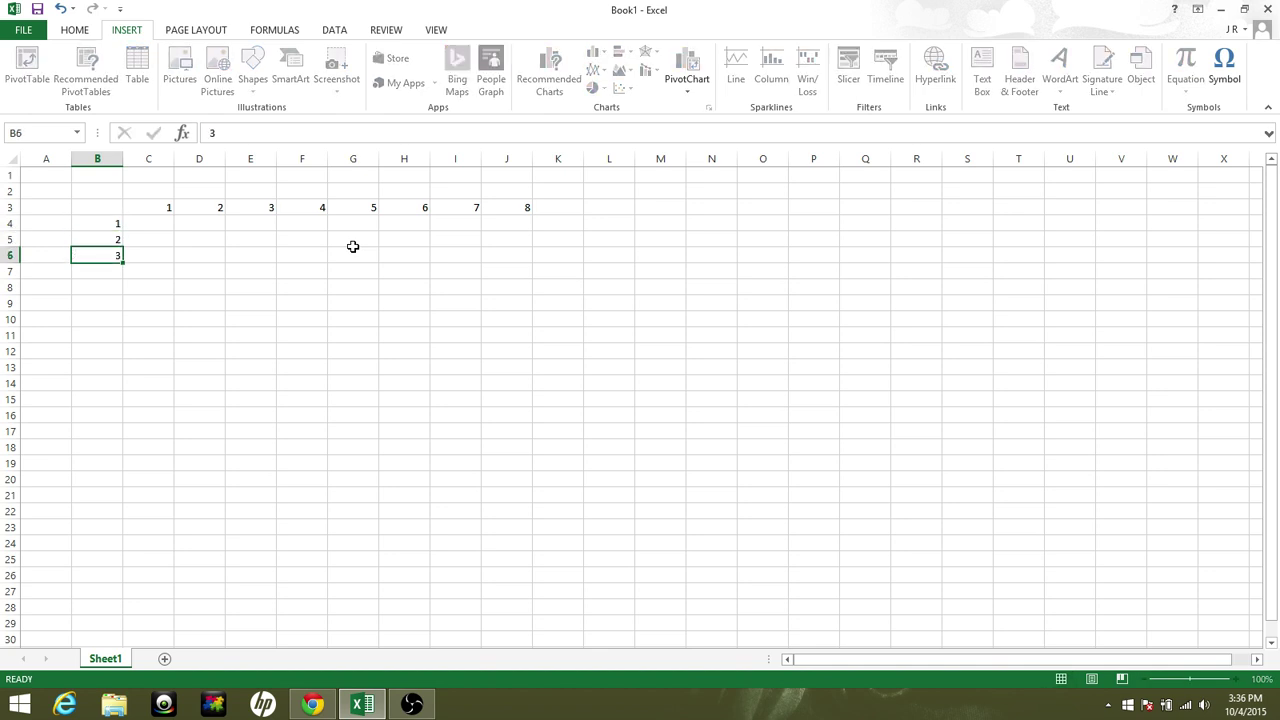
key("Return")
type("4")
key("Return")
type("5")
key("Return")
type("6")
key("Return")
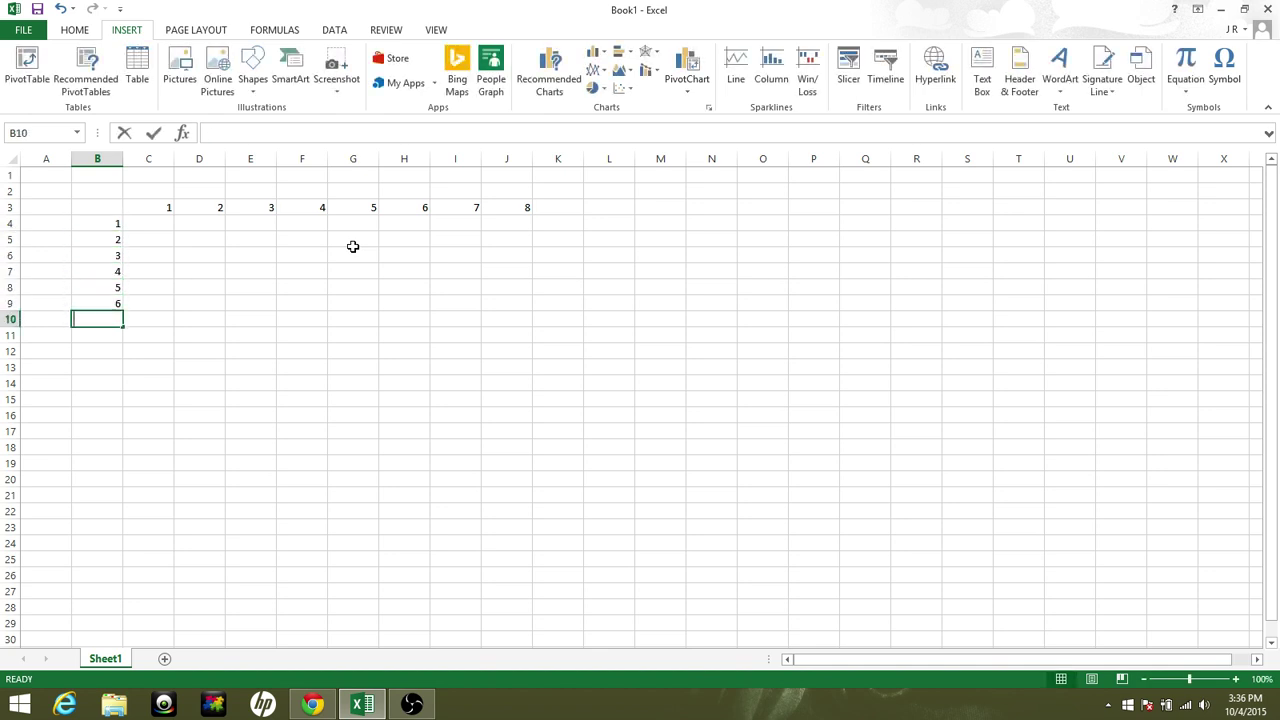
type("7")
key("Return")
type("8")
key("Return")
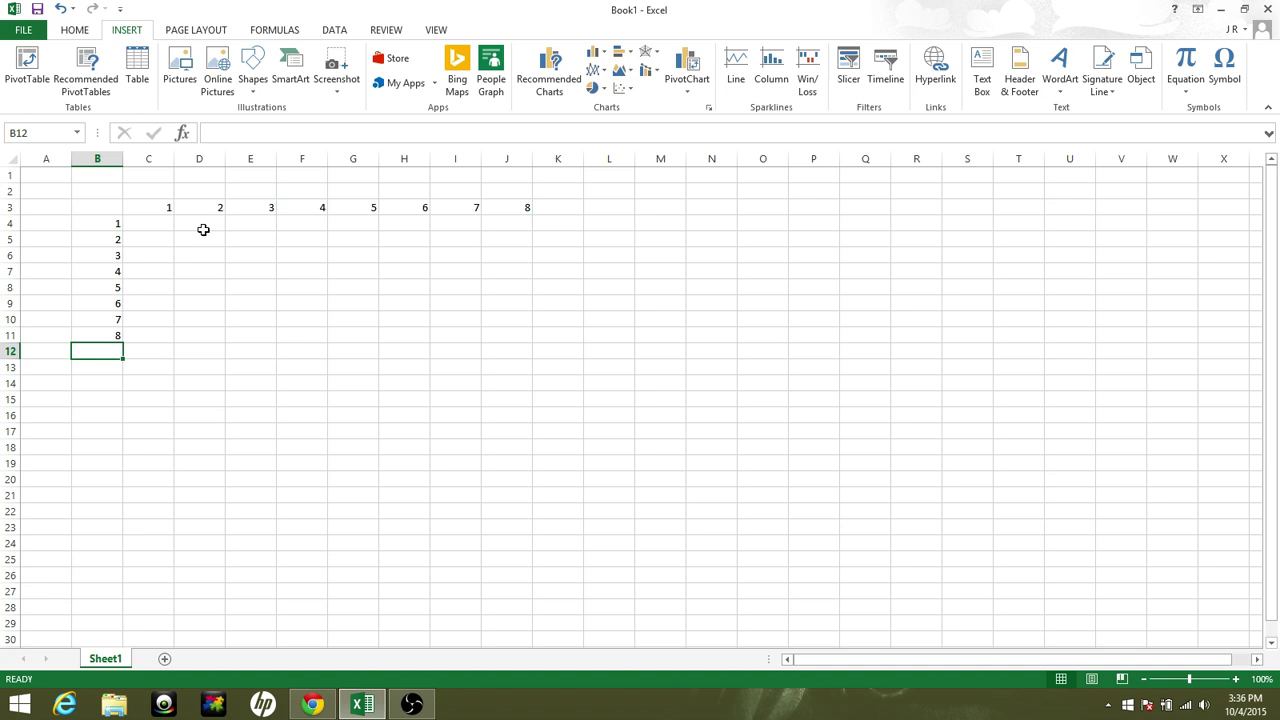
Mark out the empty C4:J11 data area and select the corner cell J11
left_click_drag(163, 222, 508, 341)
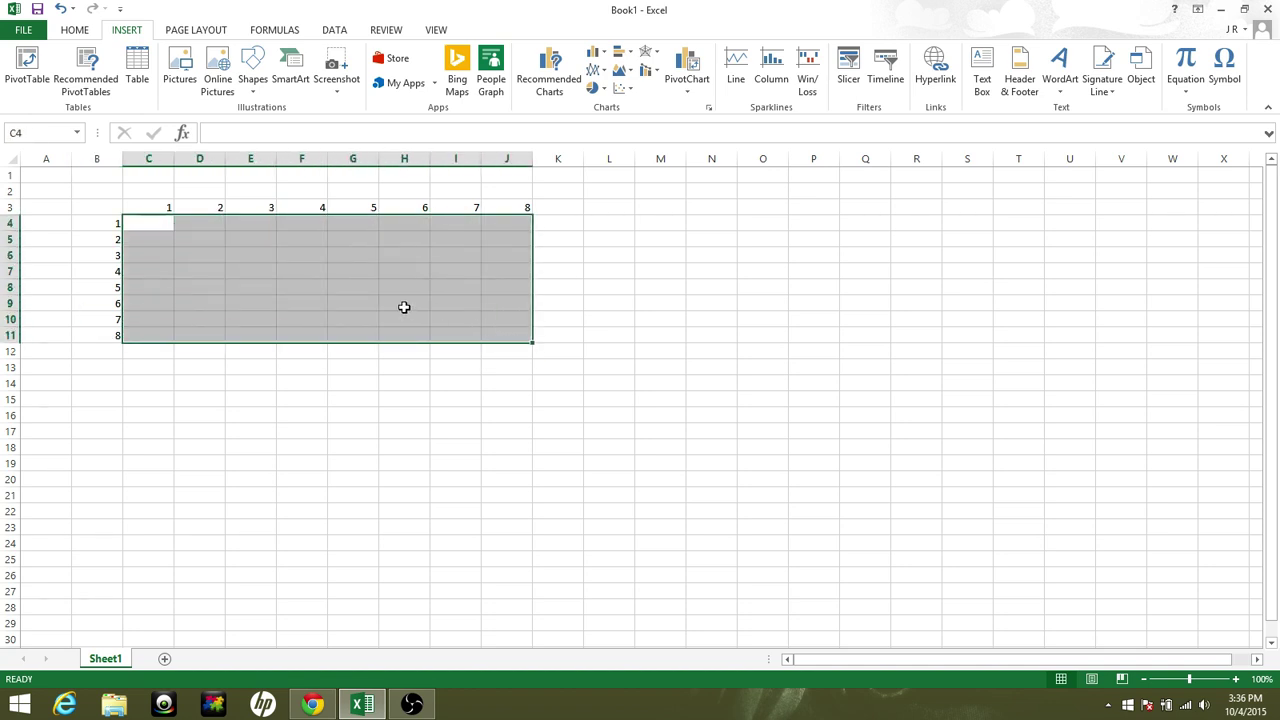
left_click(160, 229)
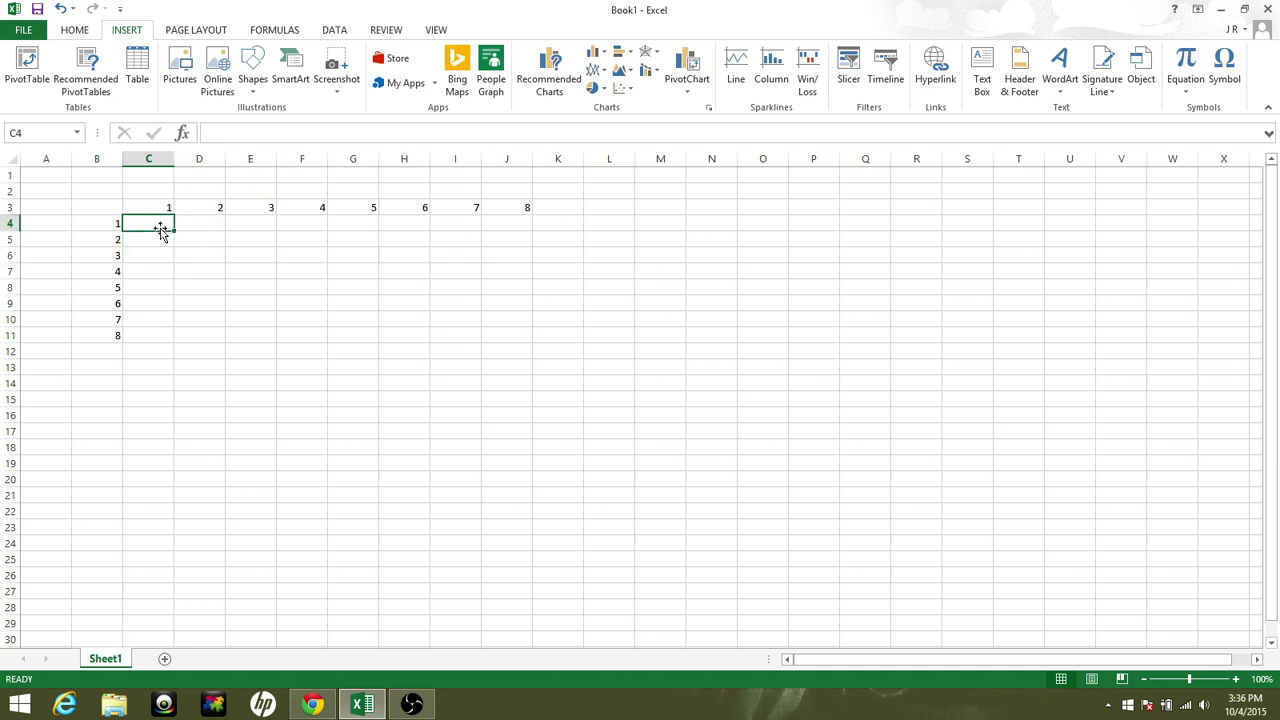
left_click(495, 339)
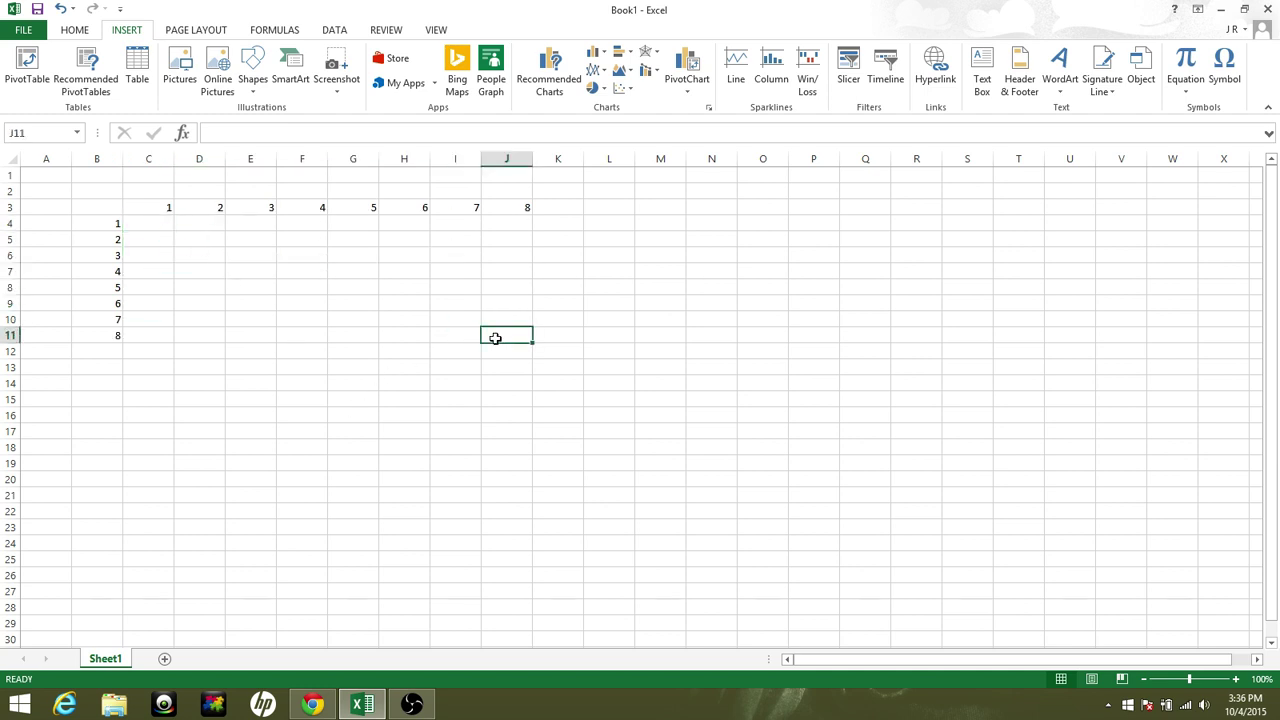
Enter 100 in J11 and 50 in C4
type("100")
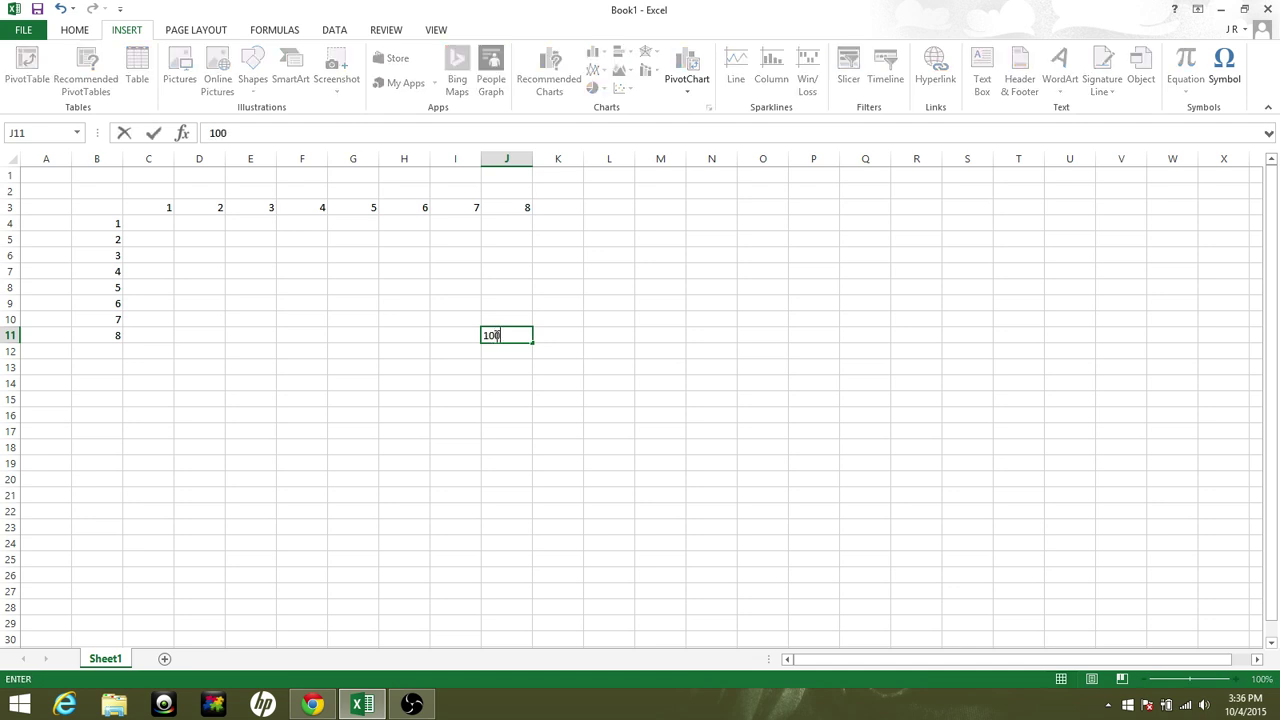
left_click(164, 229)
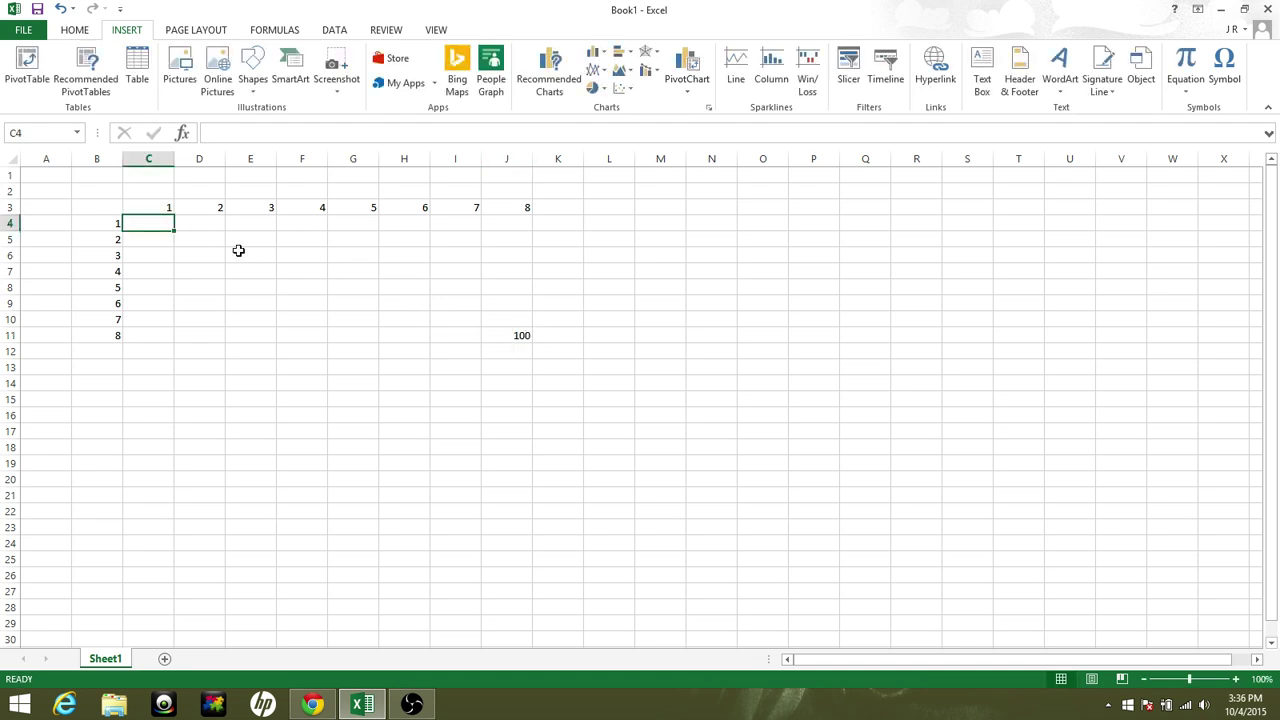
type("50")
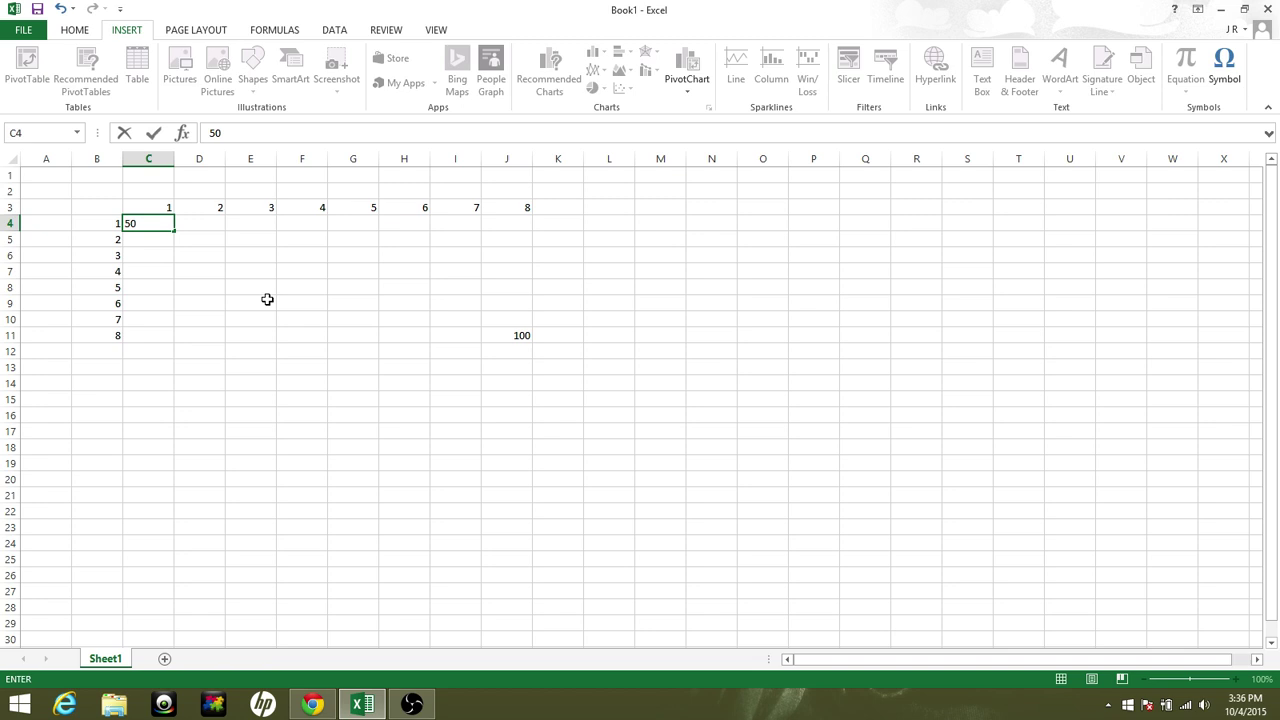
key("Return")
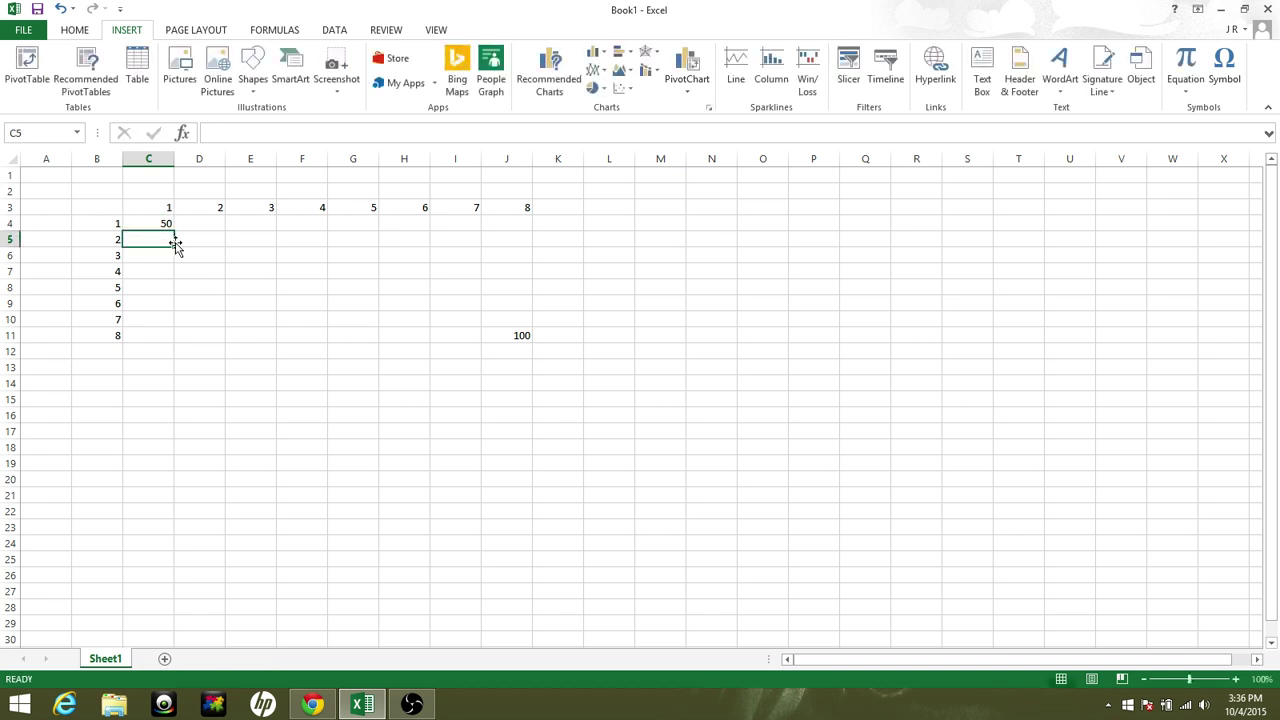
Put =C4+5 in C5, fill it down to C11, and undo the stray row 9 fill
type("=")
left_click(166, 224)
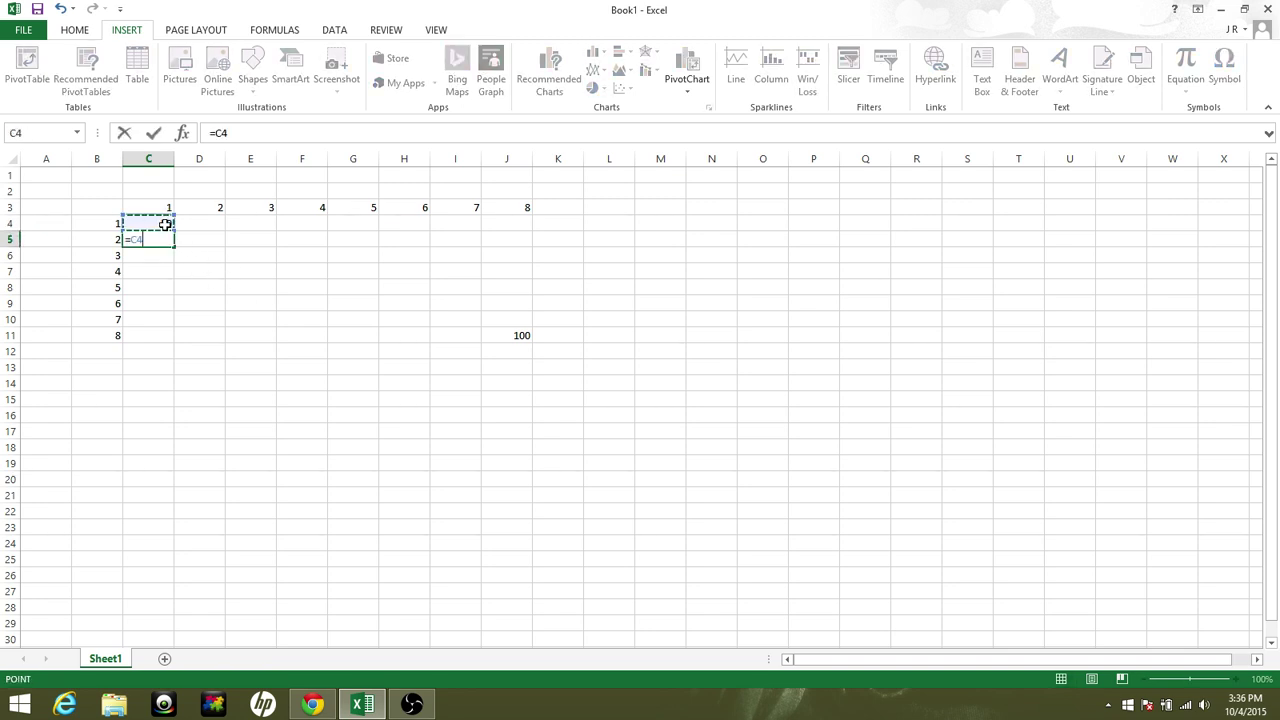
type("+5")
key("Return")
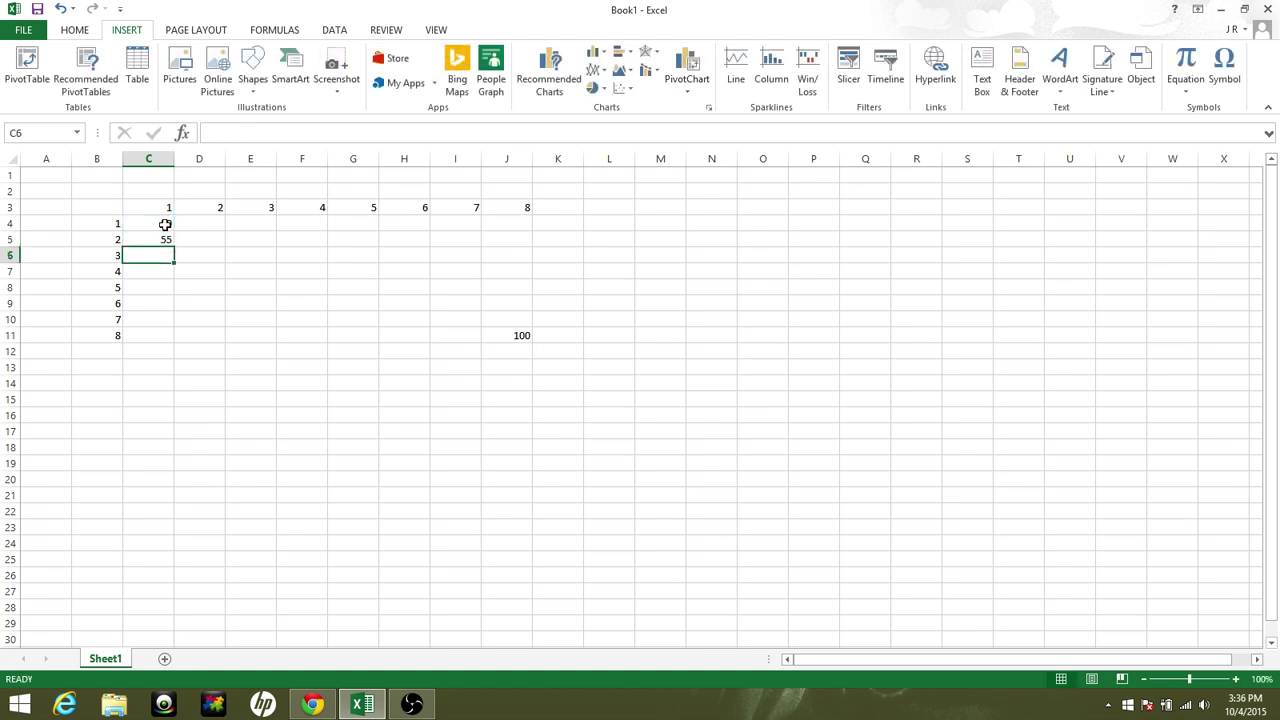
left_click(163, 240)
left_click_drag(173, 247, 510, 311)
left_click(172, 304)
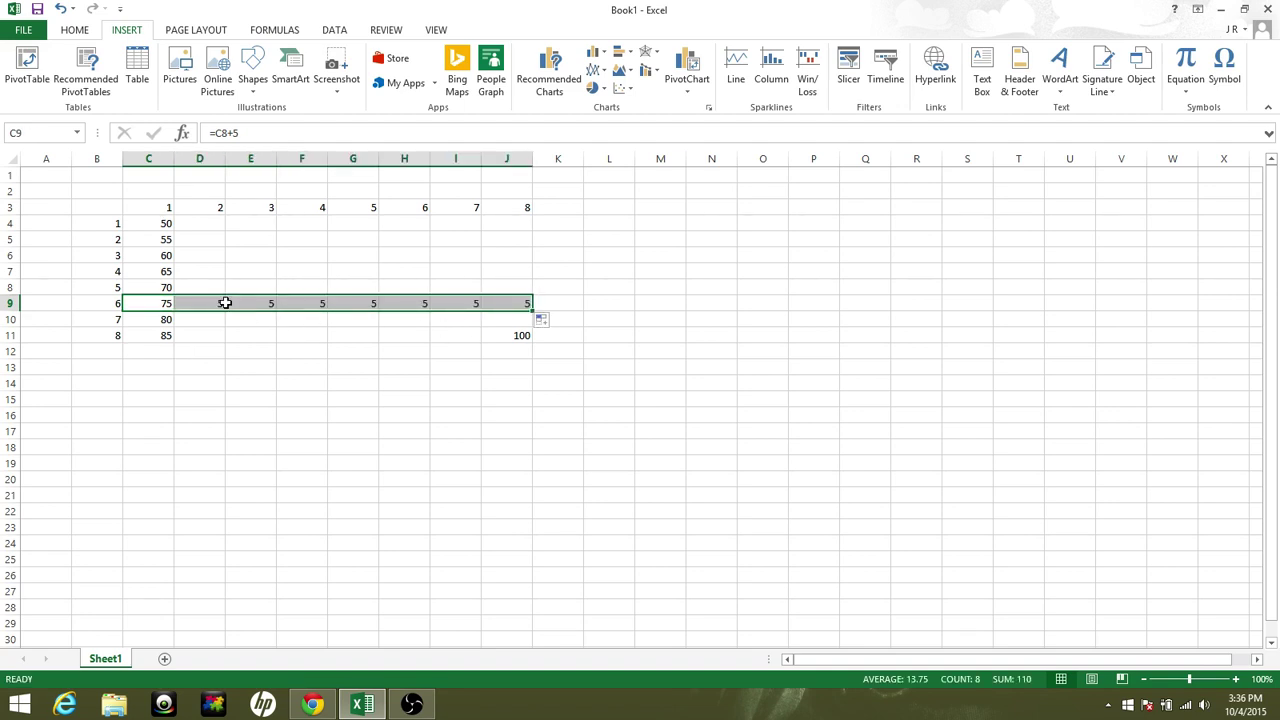
key("ctrl+z")
Enter =C9+5 in D9 and fill it across row 9 to J9
left_click(214, 302)
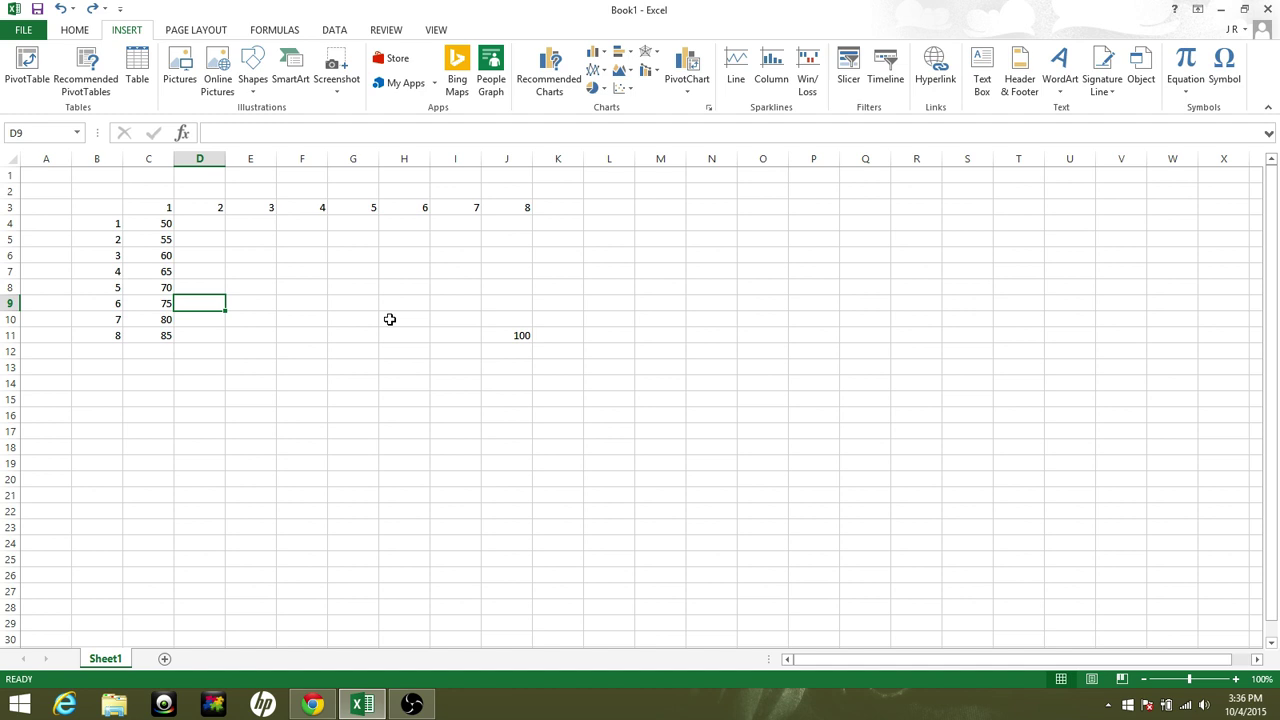
type("=")
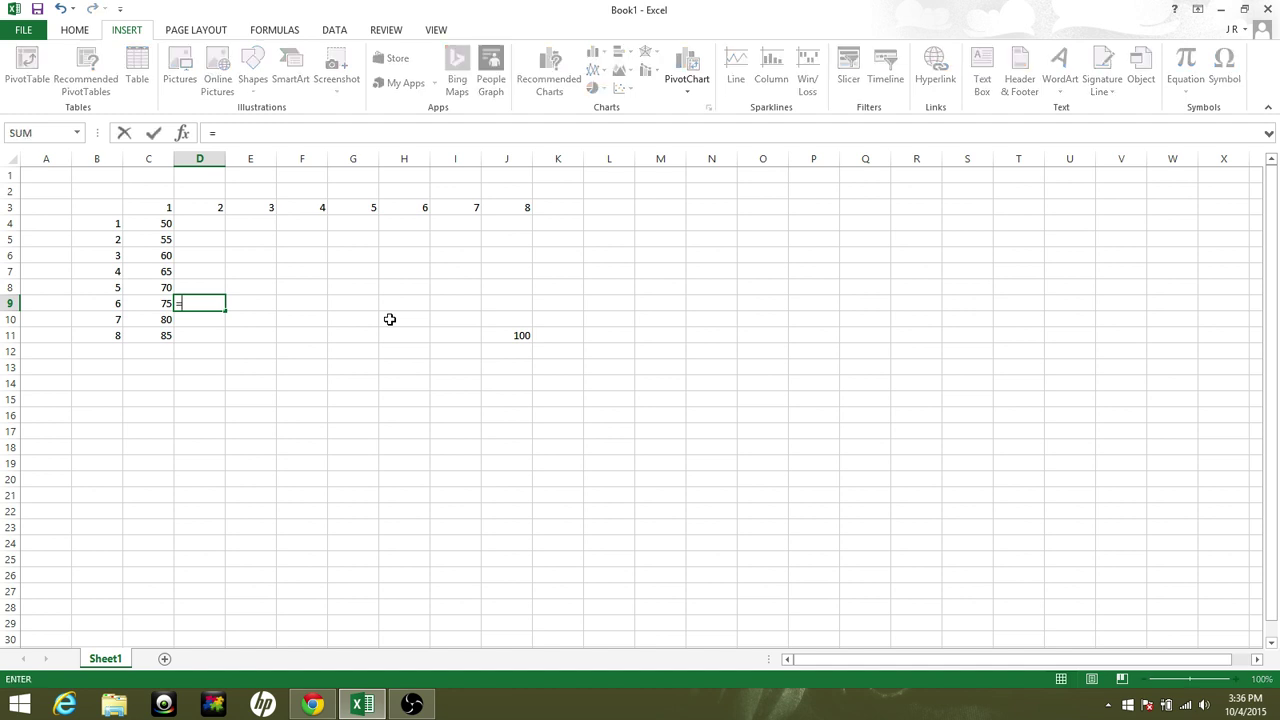
left_click(148, 301)
type("+5")
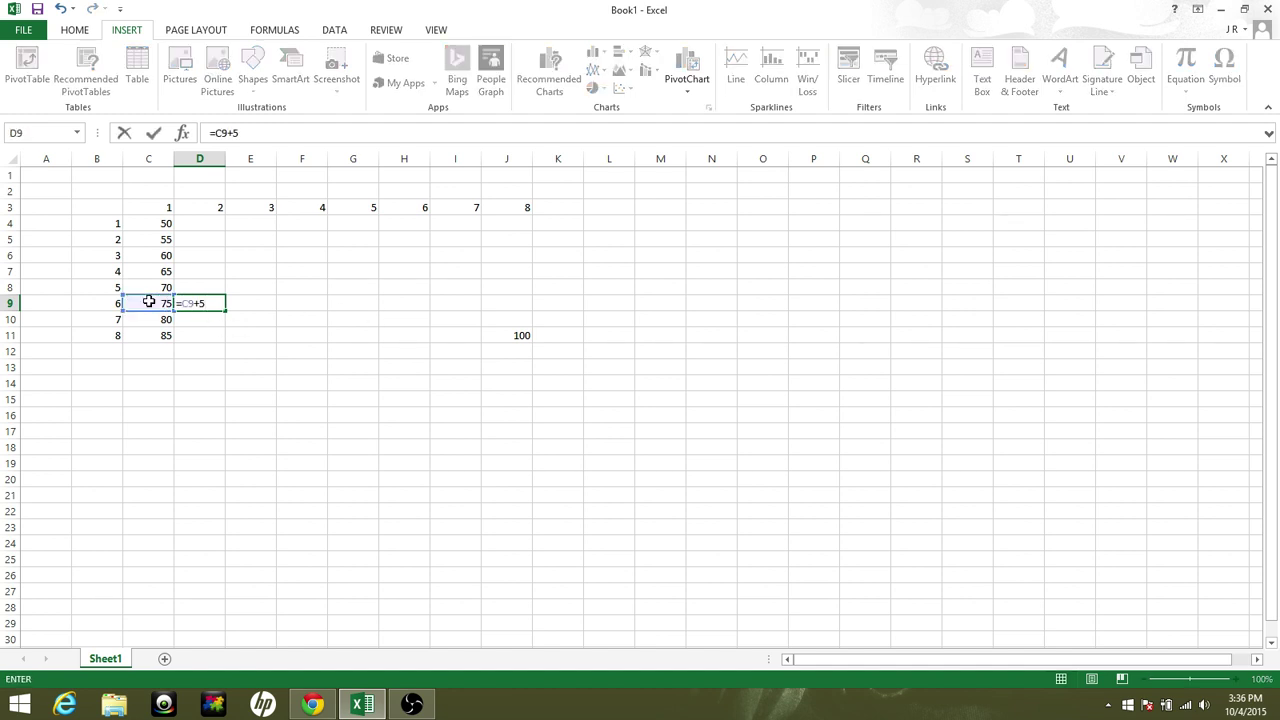
key("Return")
left_click(212, 305)
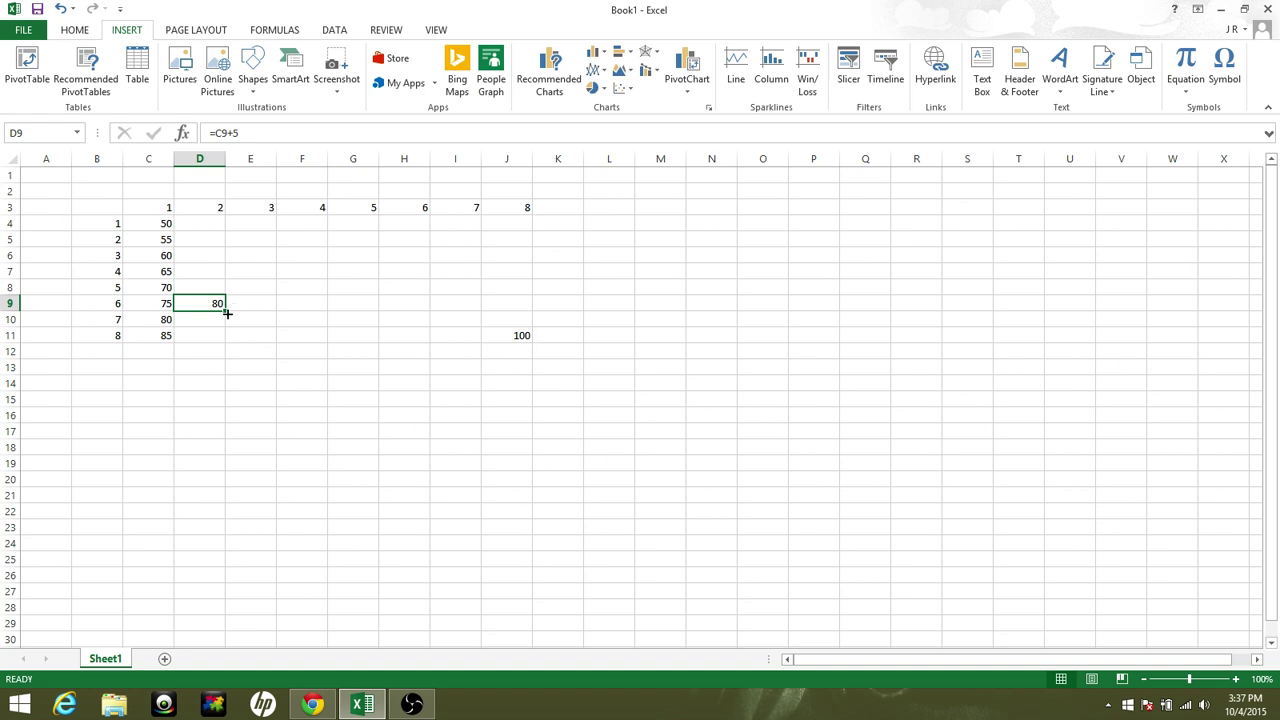
left_click_drag(227, 313, 512, 307)
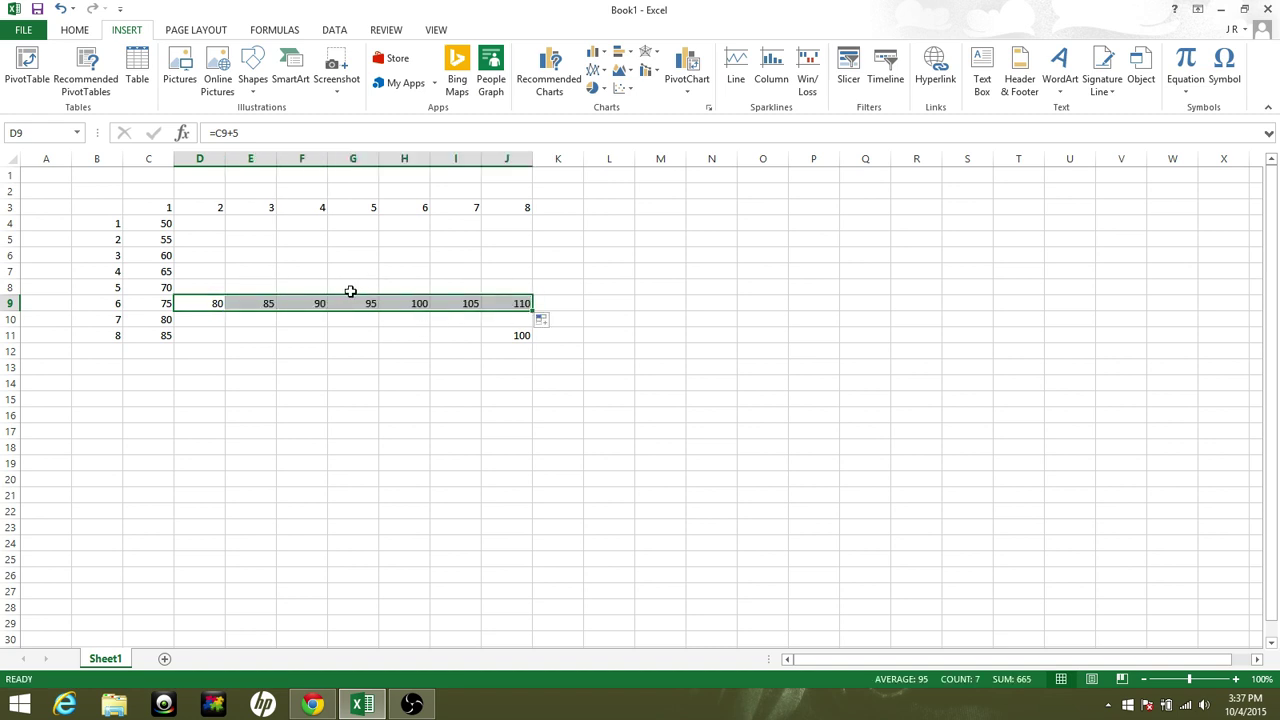
Fill the D9 and E9 formulas down to row 11, then undo an unwanted row 7 fill
left_click(215, 305)
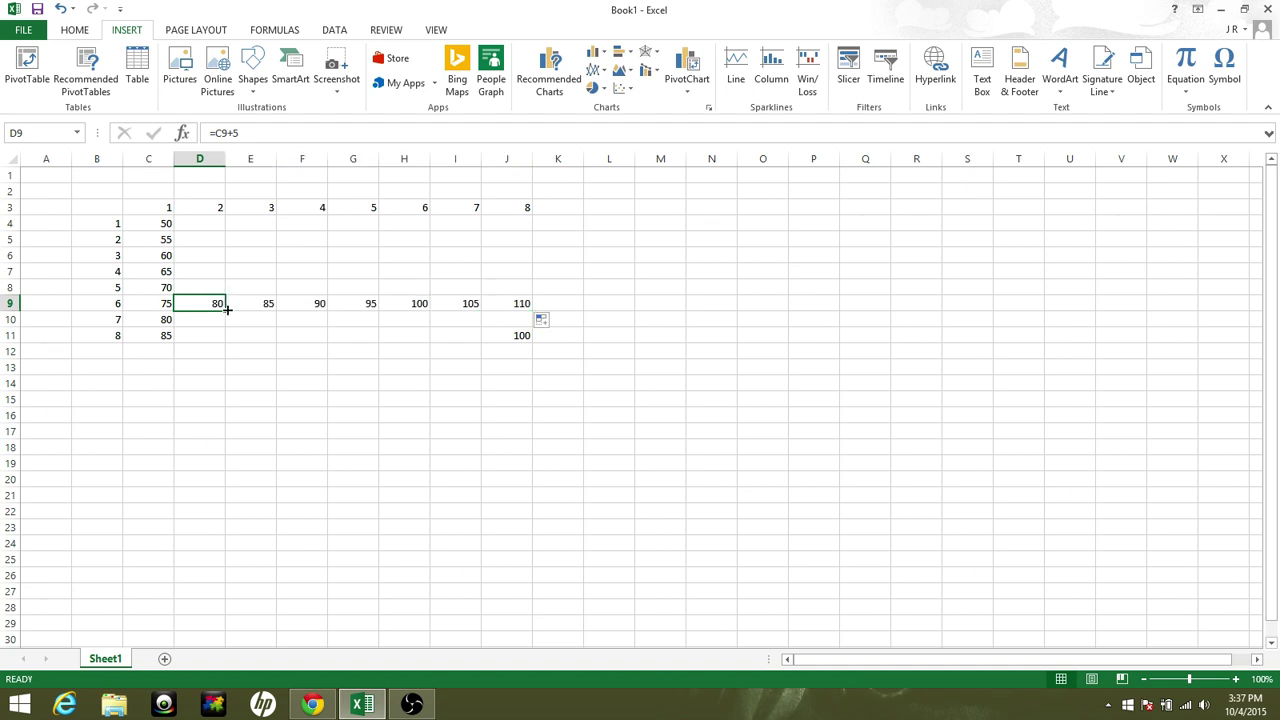
left_click_drag(225, 311, 266, 336)
left_click(269, 303)
left_click(205, 300)
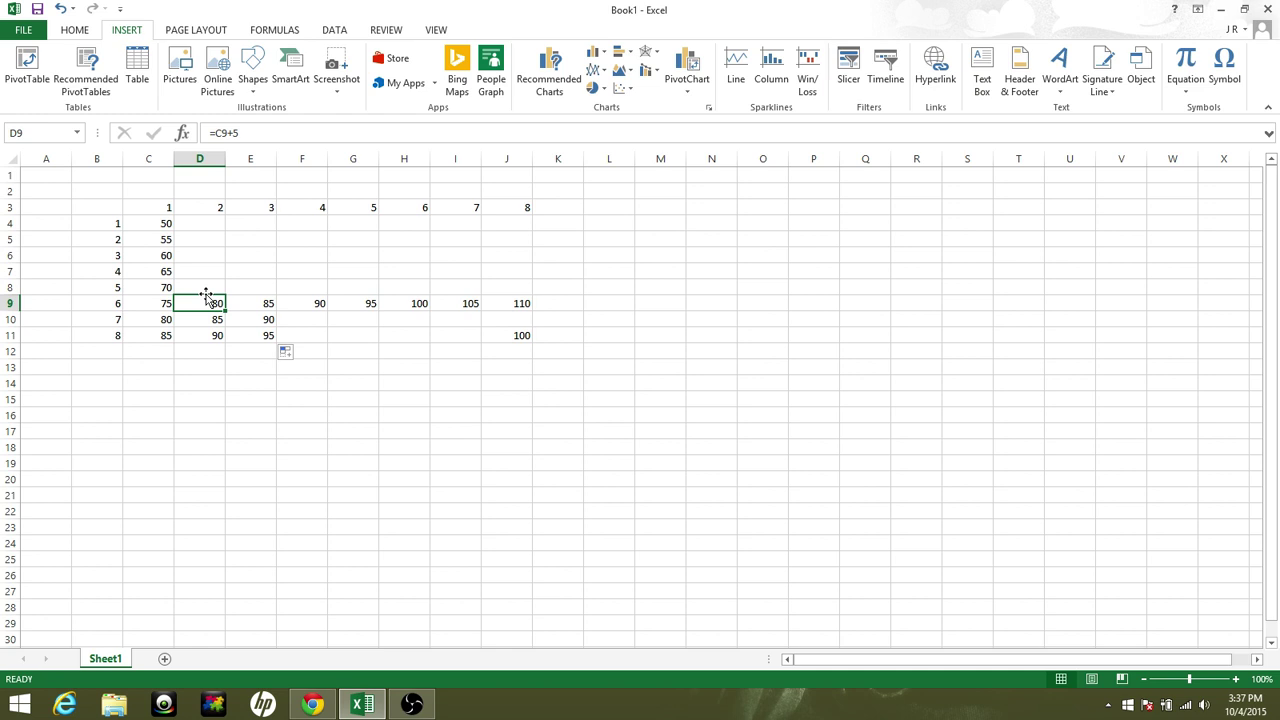
left_click(166, 270)
left_click_drag(175, 279, 510, 272)
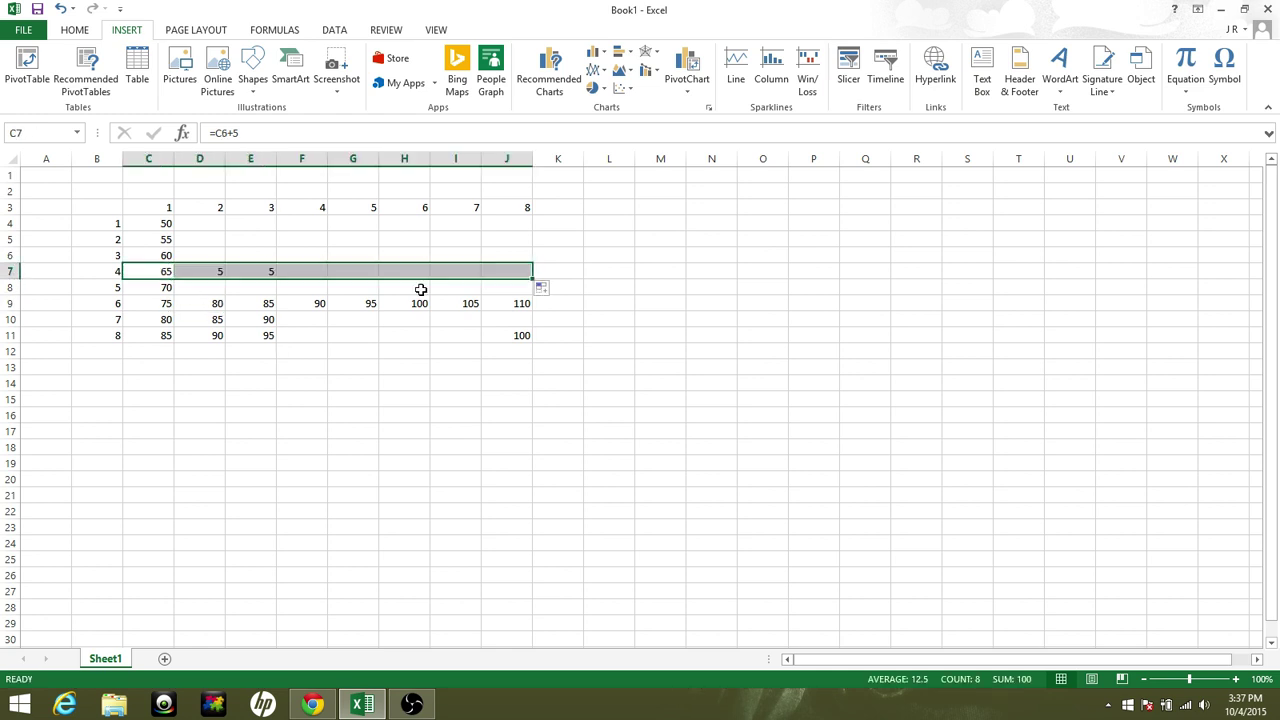
key("ctrl+z")
Copy D9's formula and paste it into D4:D8
left_click(215, 300)
right_click(215, 300)
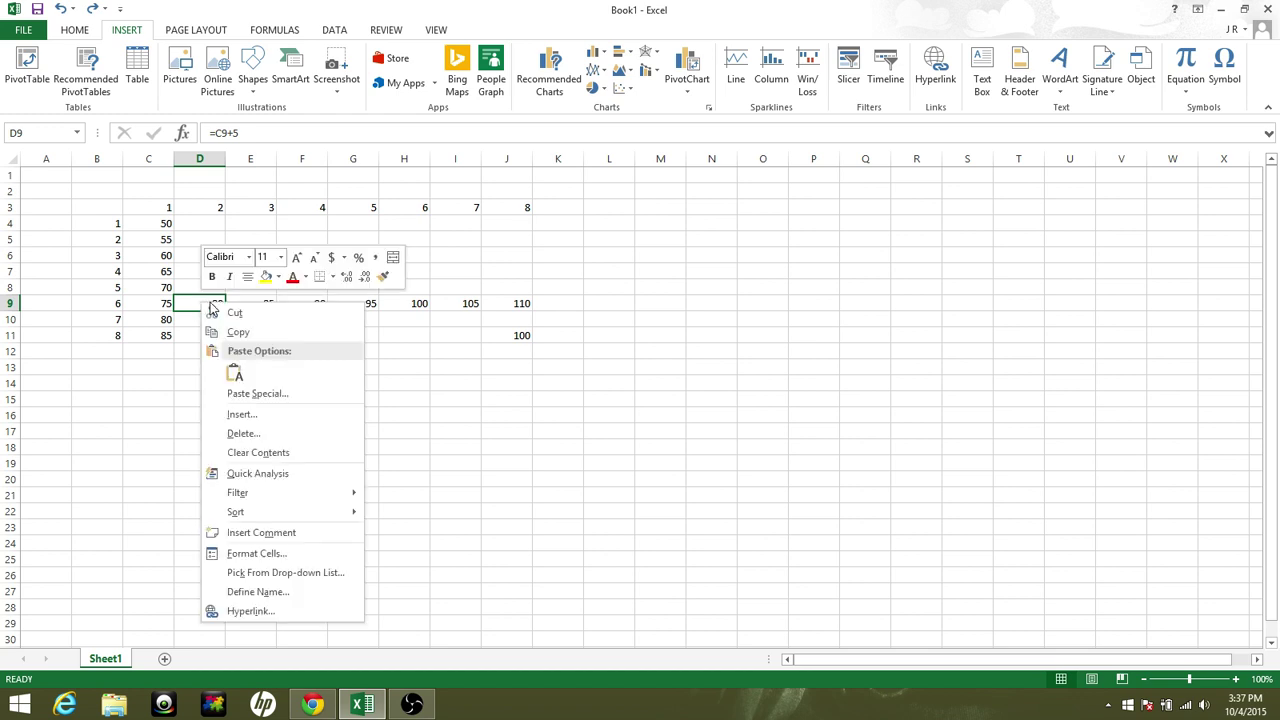
left_click(218, 323)
left_click(189, 222)
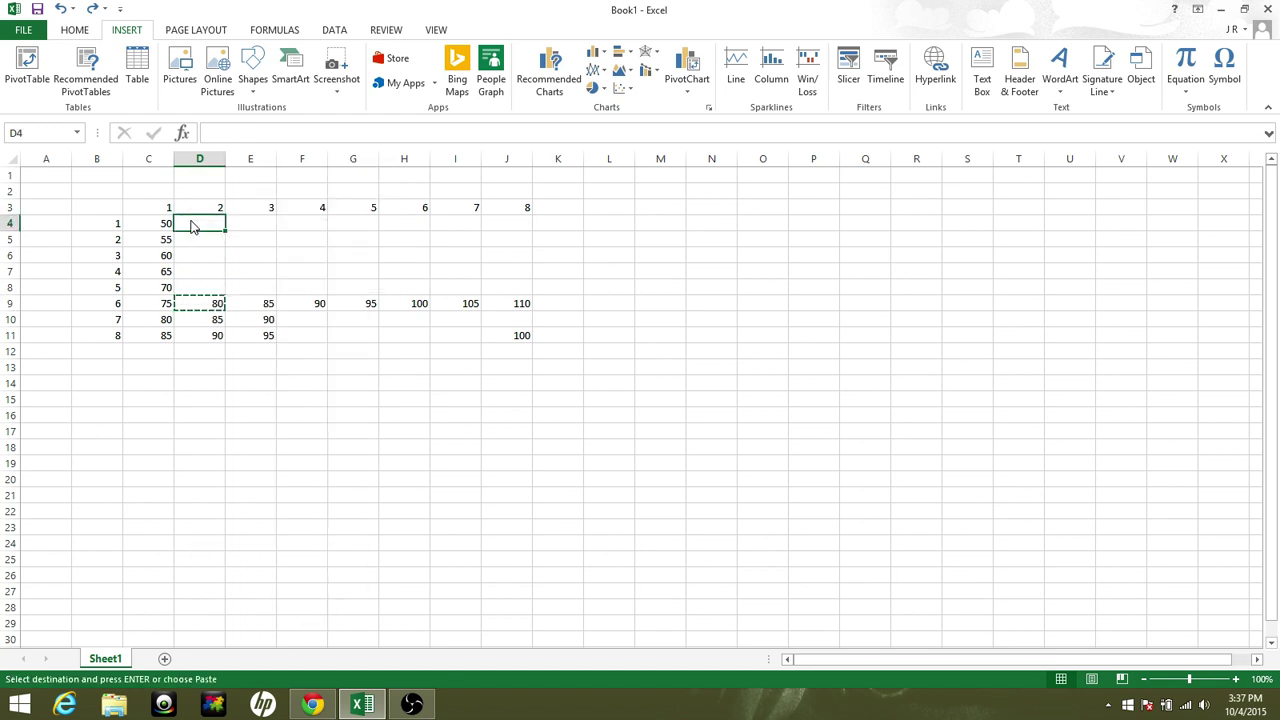
left_click_drag(190, 233, 191, 283)
right_click(191, 223)
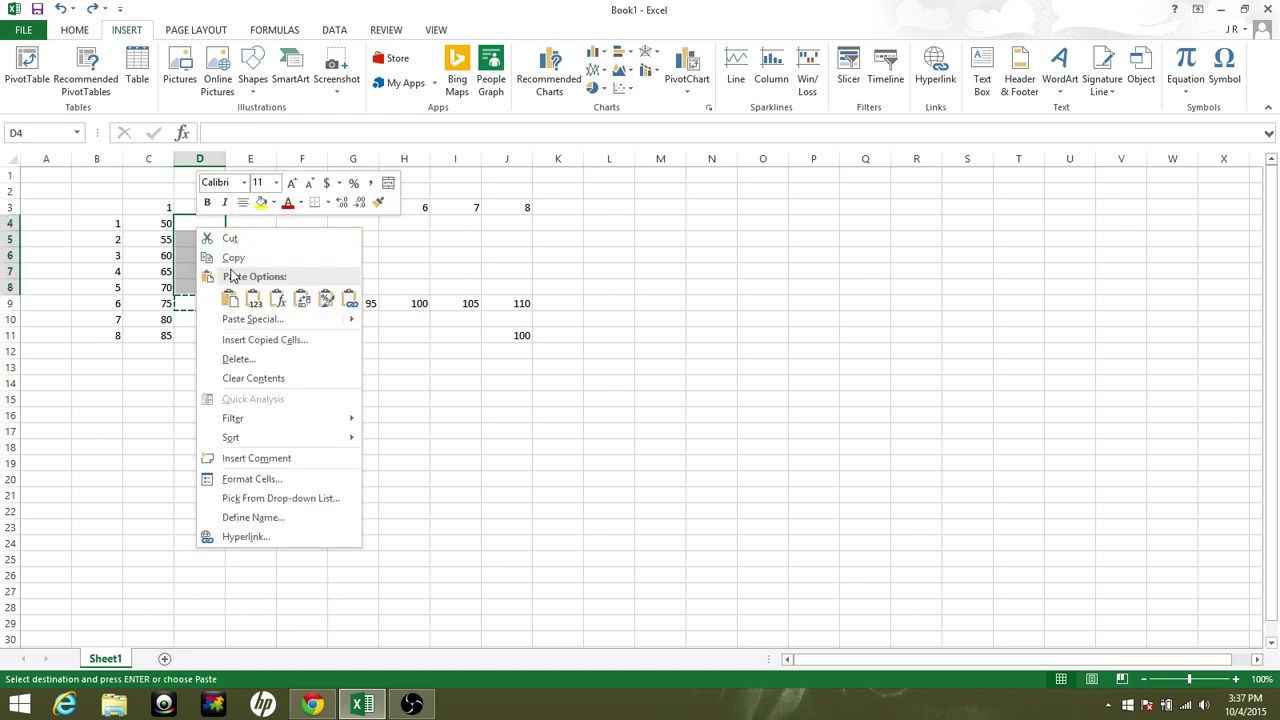
left_click(229, 299)
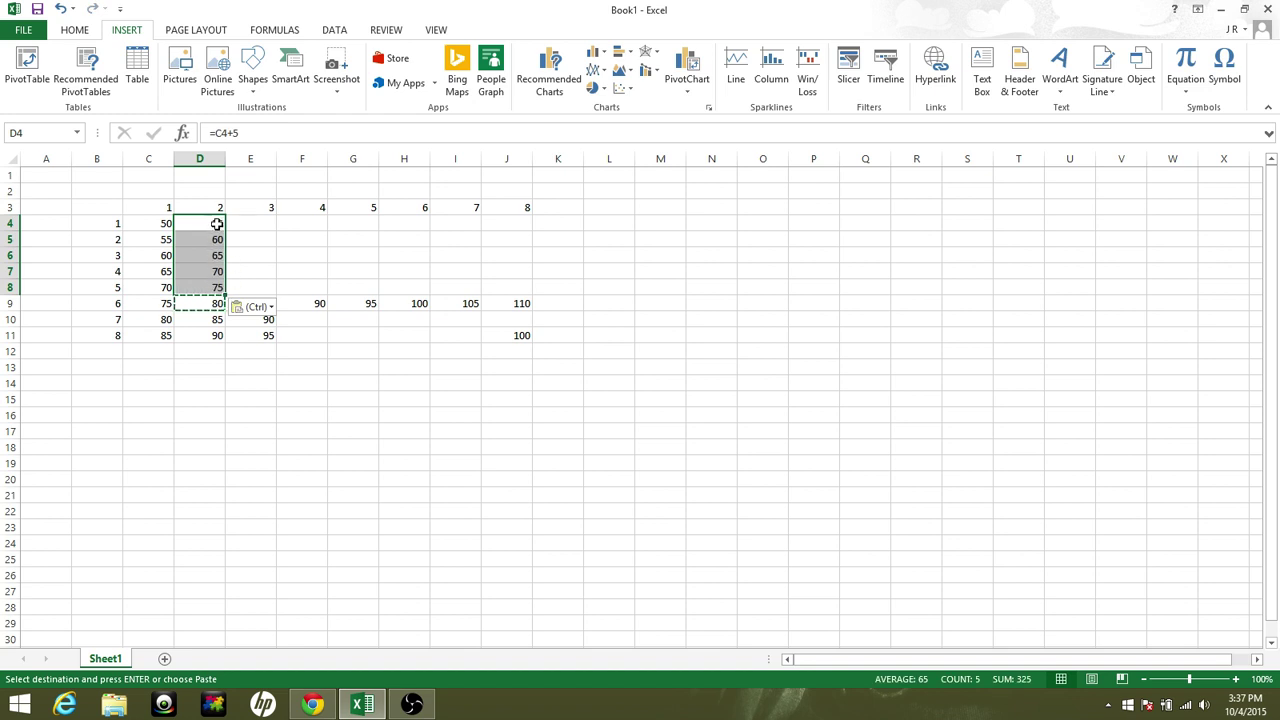
Fill rows 4, 8, 7, 5 and 6 across to column J
left_click_drag(229, 231, 515, 224)
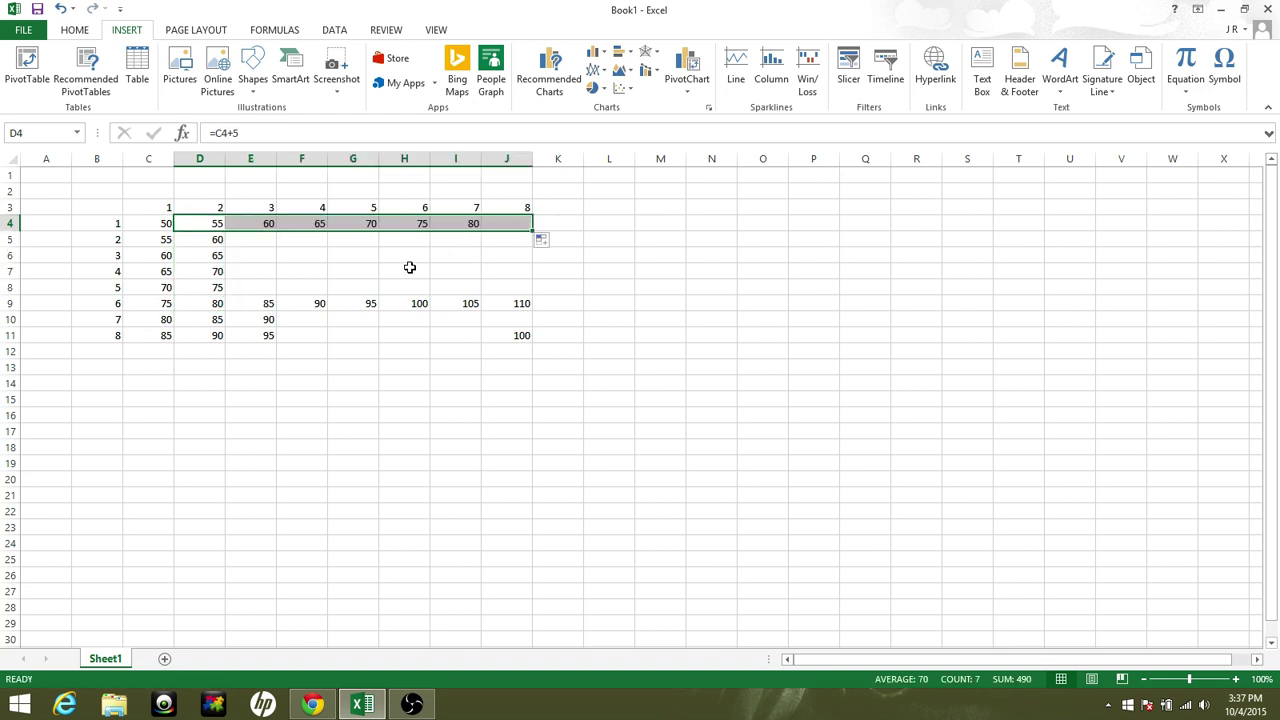
left_click(212, 289)
left_click_drag(226, 295, 510, 284)
left_click(226, 275)
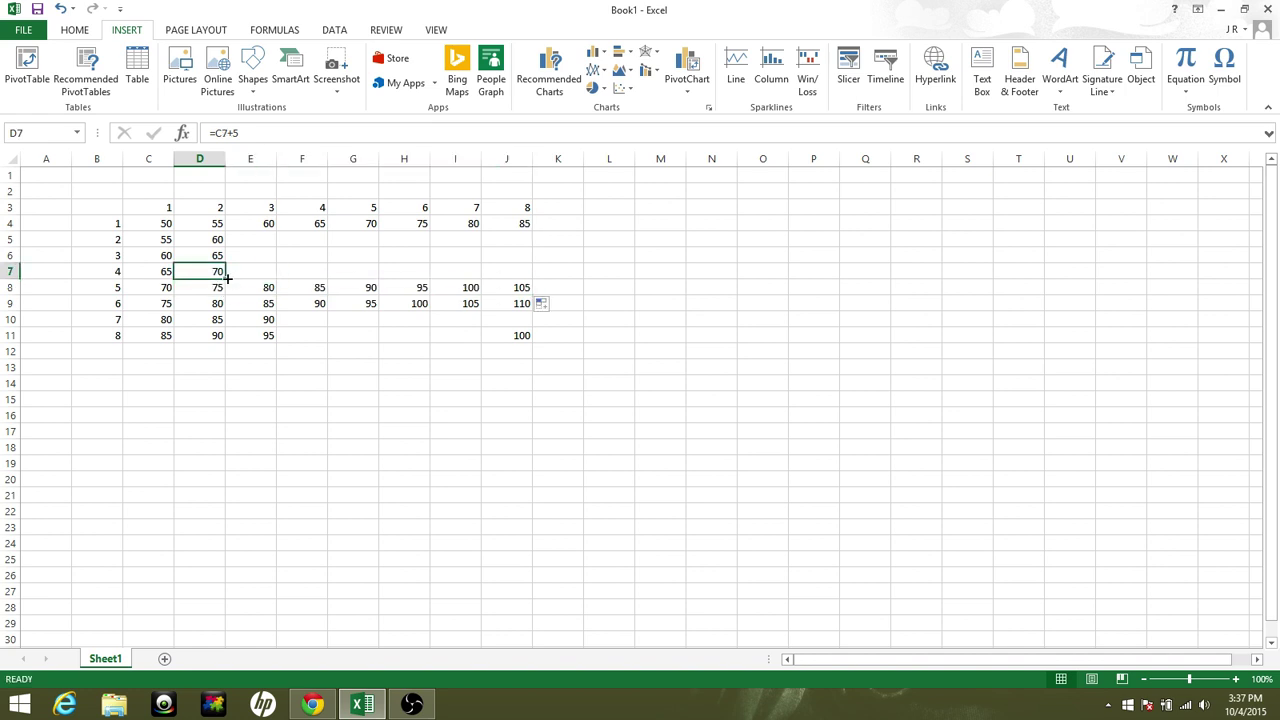
left_click_drag(228, 279, 510, 272)
left_click(215, 245)
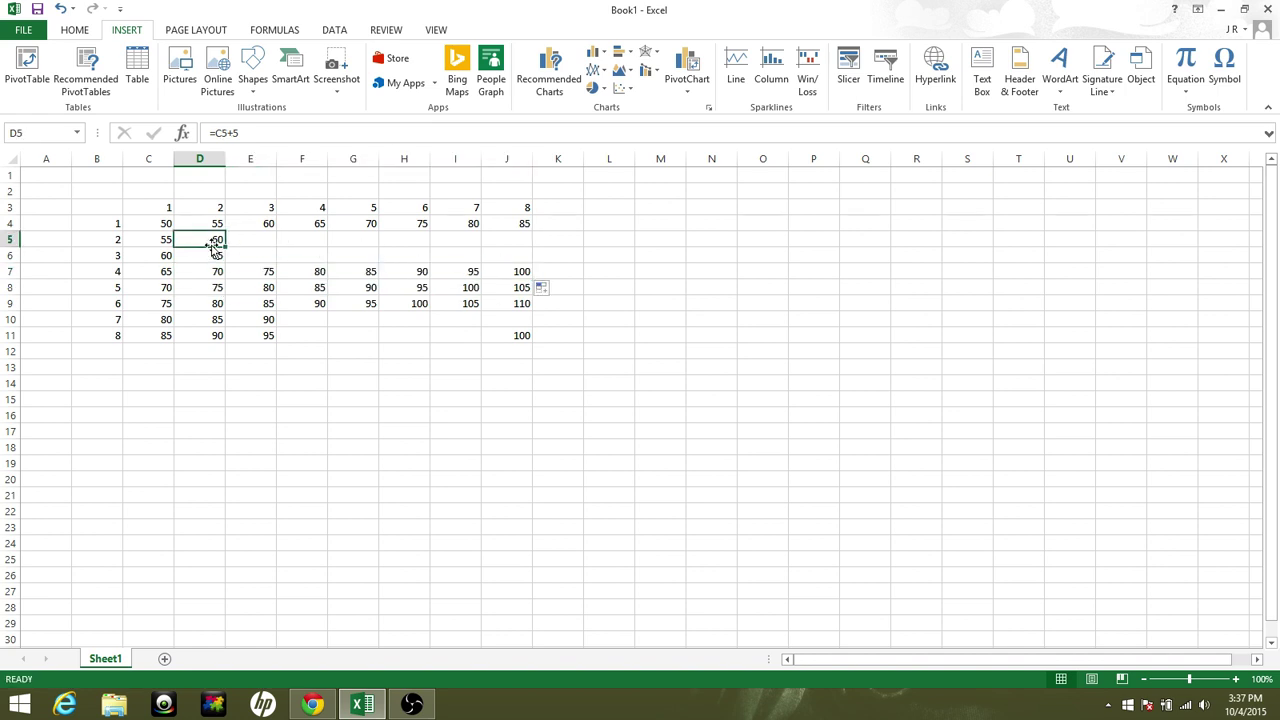
left_click_drag(226, 246, 430, 250)
left_click(205, 255)
left_click_drag(226, 263, 508, 260)
Fill row 11 from E11 to I11, set J11 to 120, and fill row 10 to column J
left_click(300, 336)
left_click(251, 340)
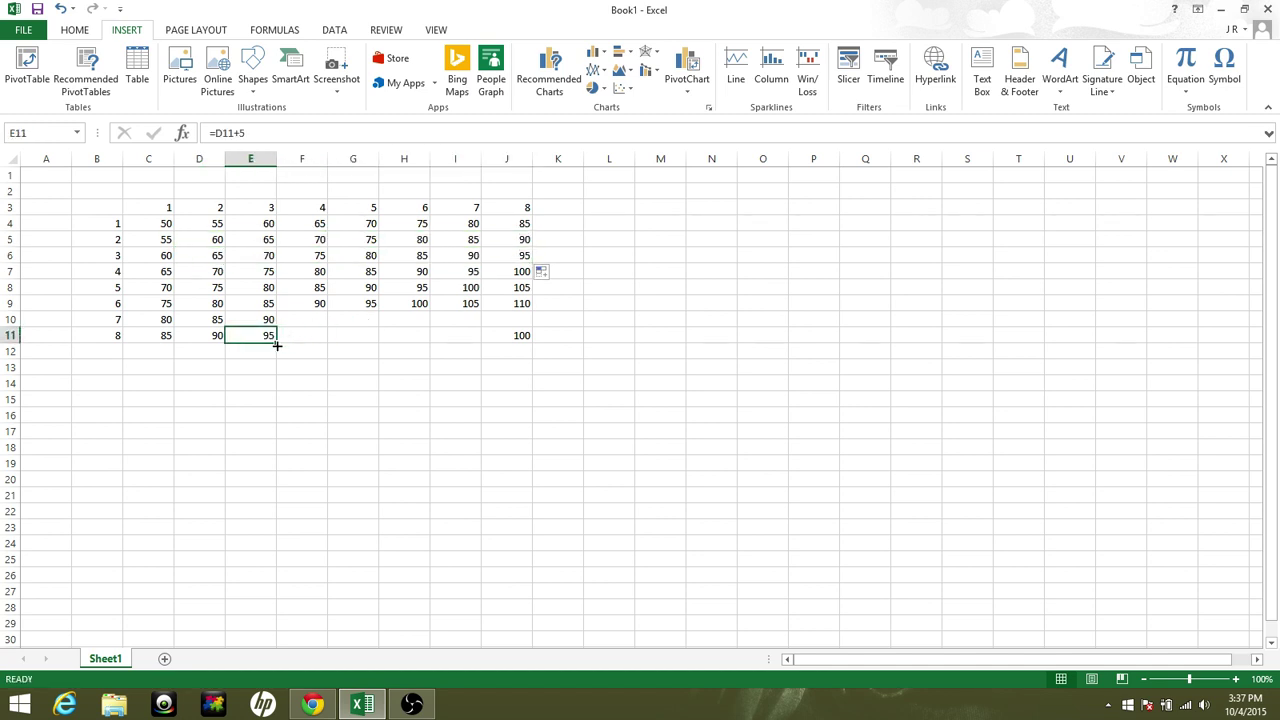
left_click_drag(276, 345, 478, 340)
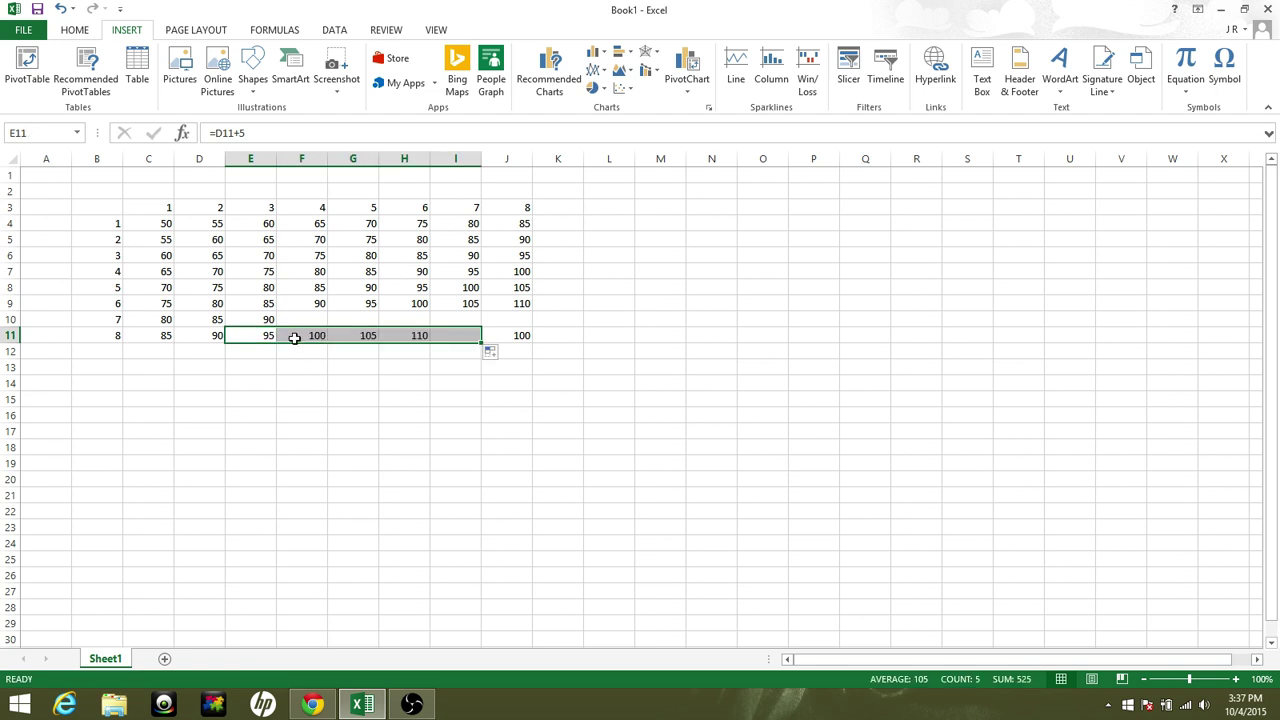
left_click(512, 334)
type("120")
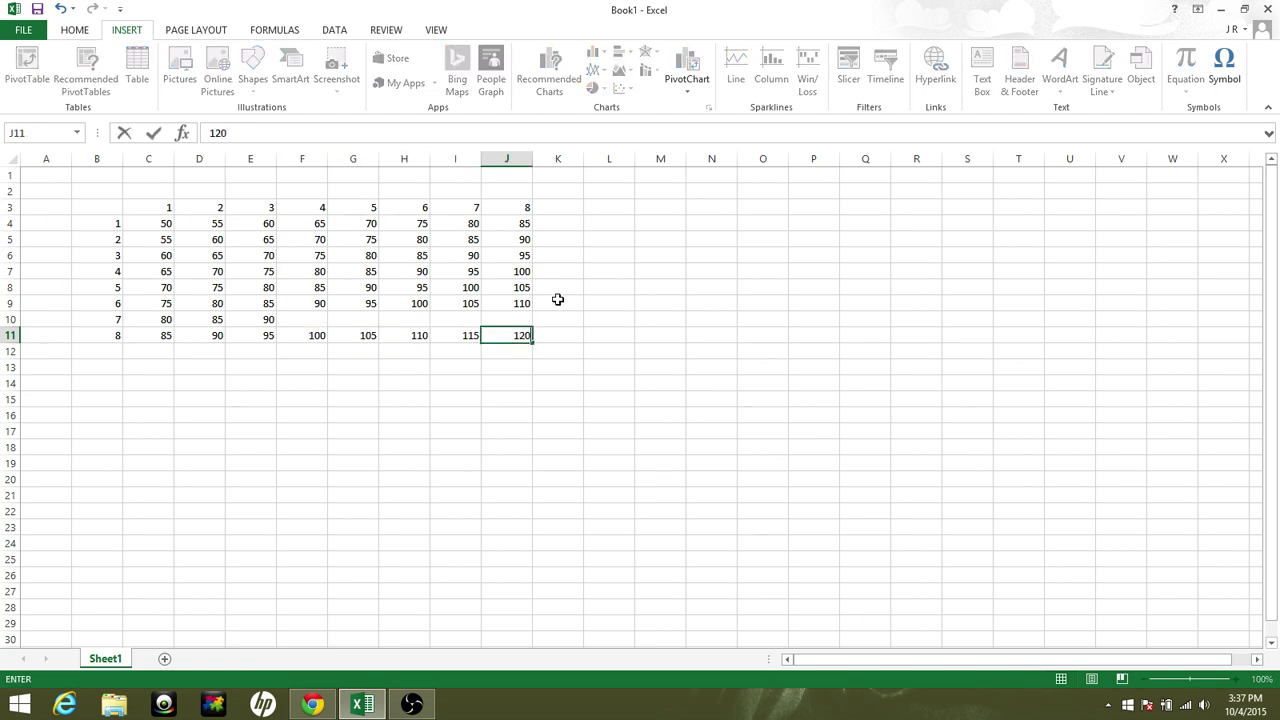
key("Return")
left_click(298, 325)
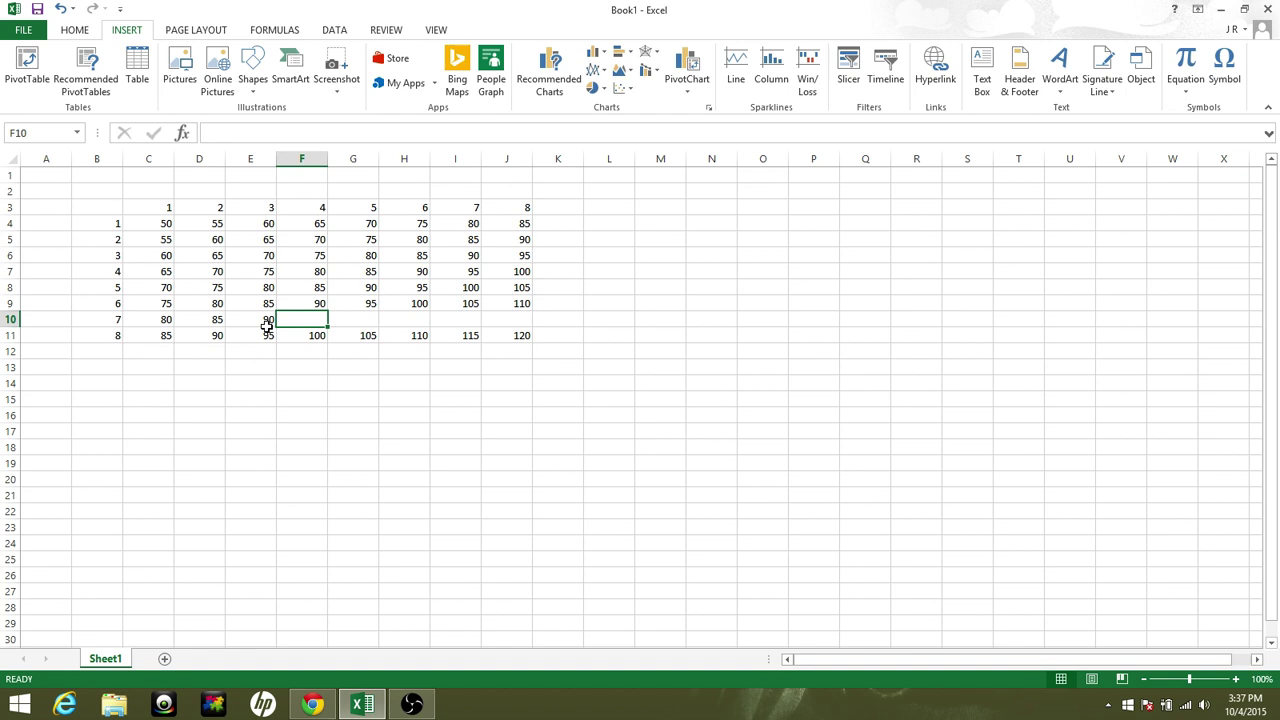
left_click(268, 322)
left_click_drag(276, 327, 543, 321)
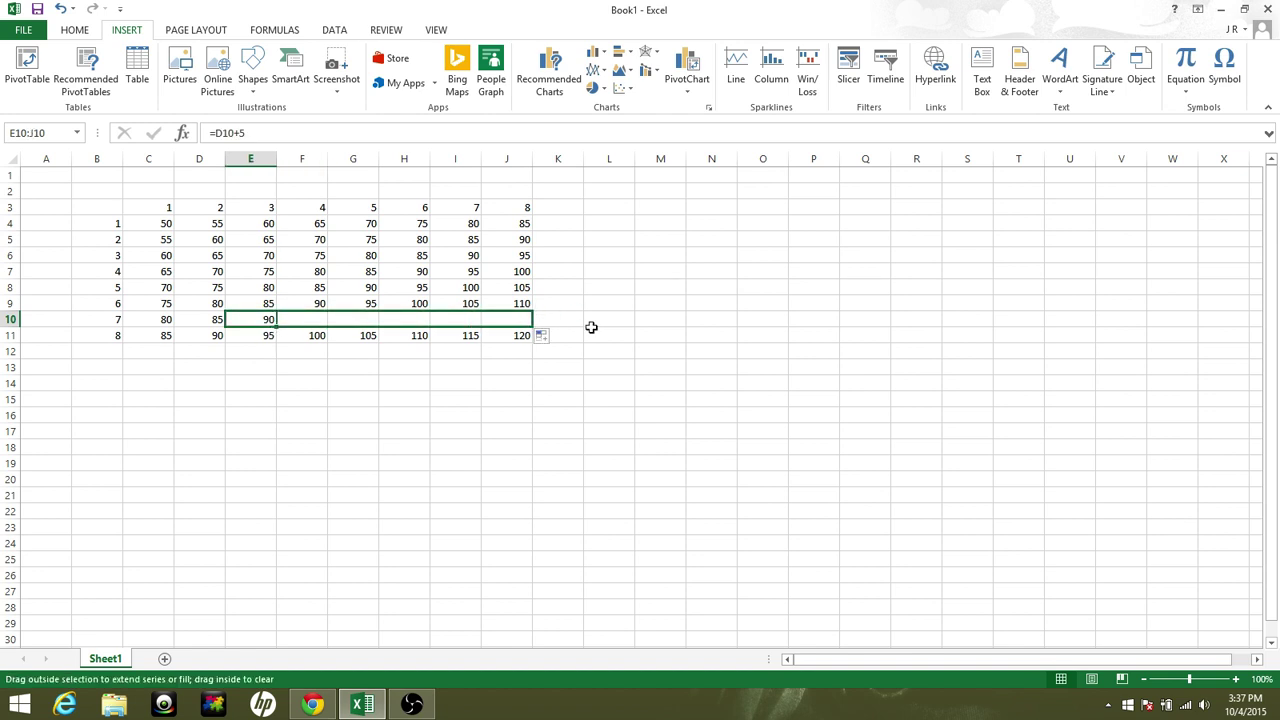
left_click(517, 372)
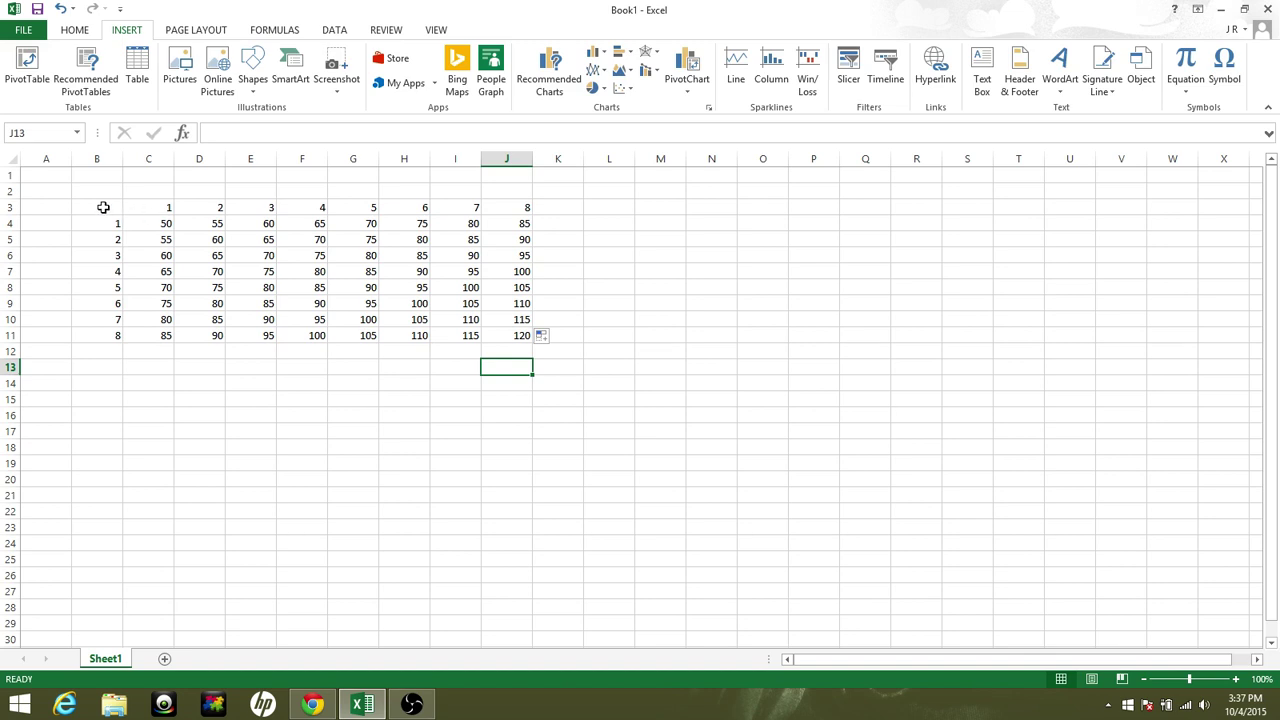
Centre and bold the row labels in B3:B11, and bold the column labels in C3:J3
left_click_drag(103, 207, 94, 337)
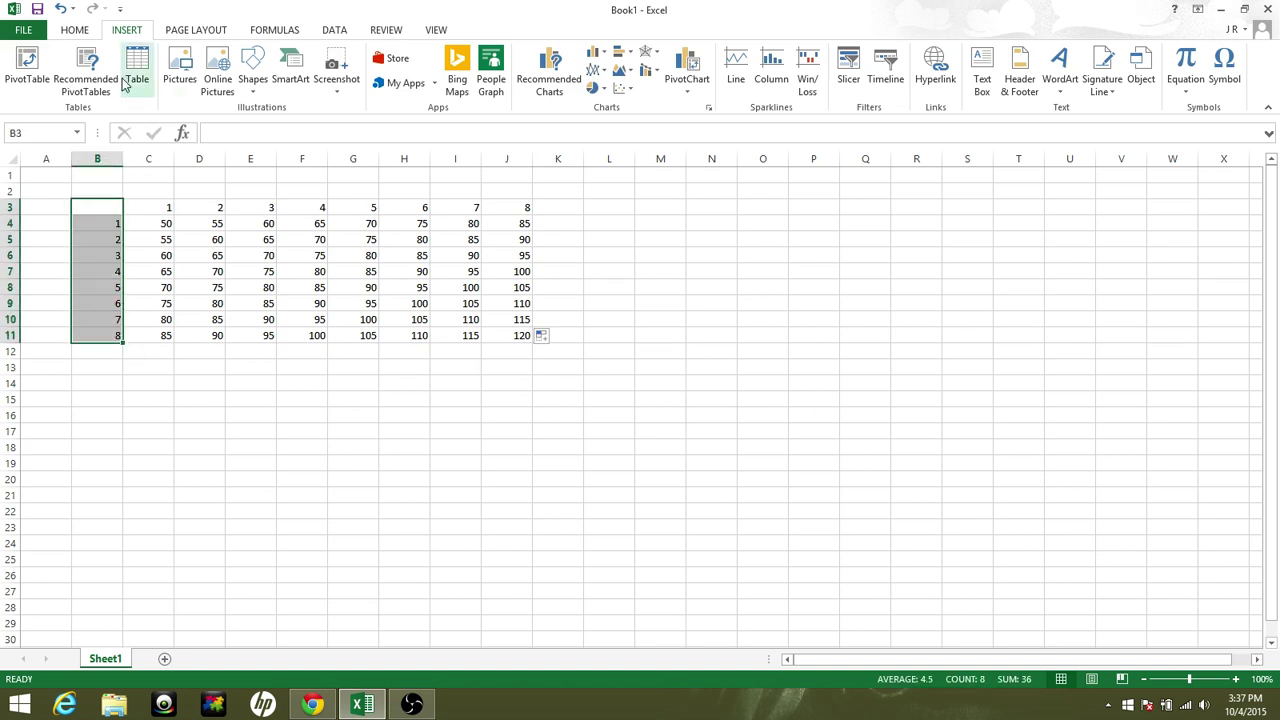
left_click(74, 31)
left_click(321, 82)
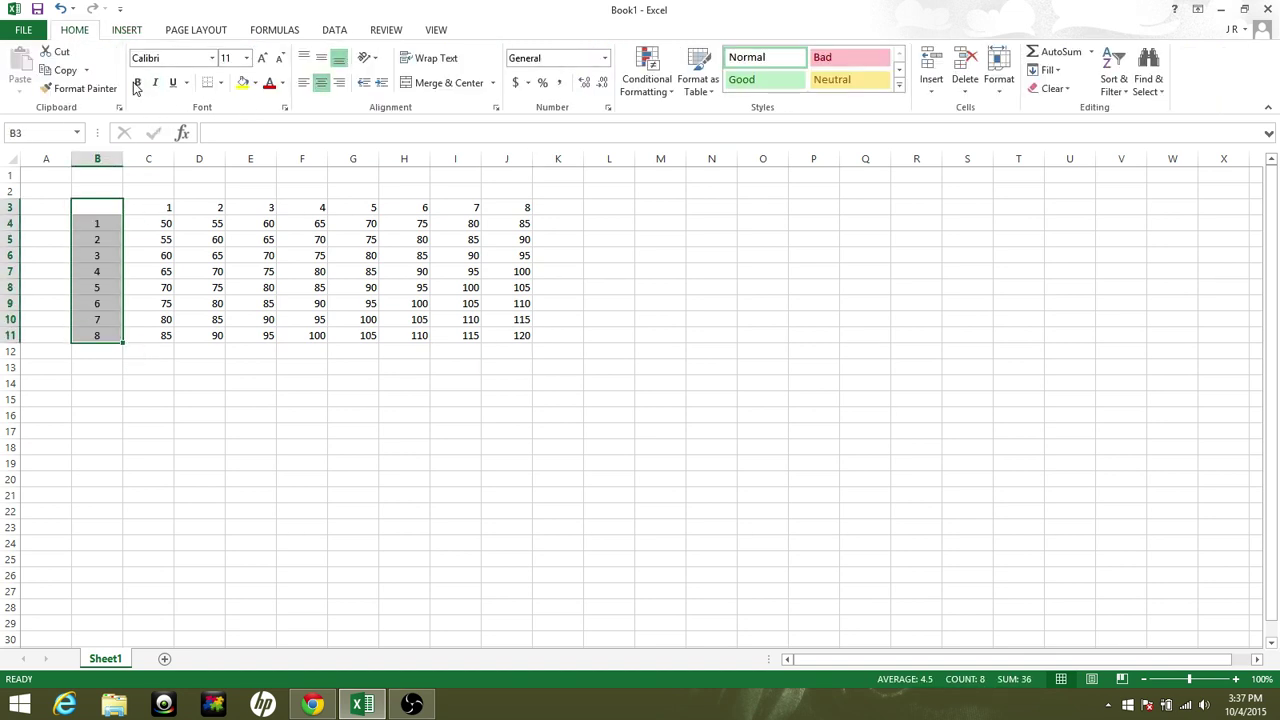
left_click(138, 82)
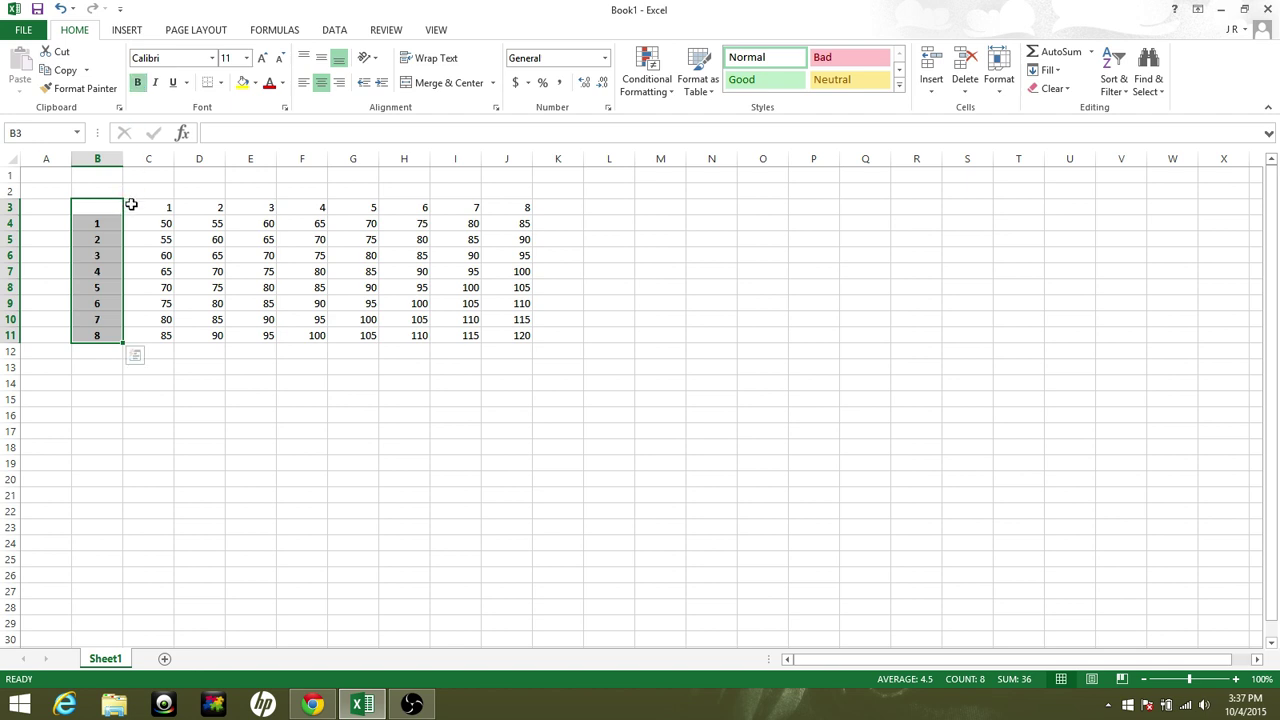
left_click_drag(129, 204, 515, 206)
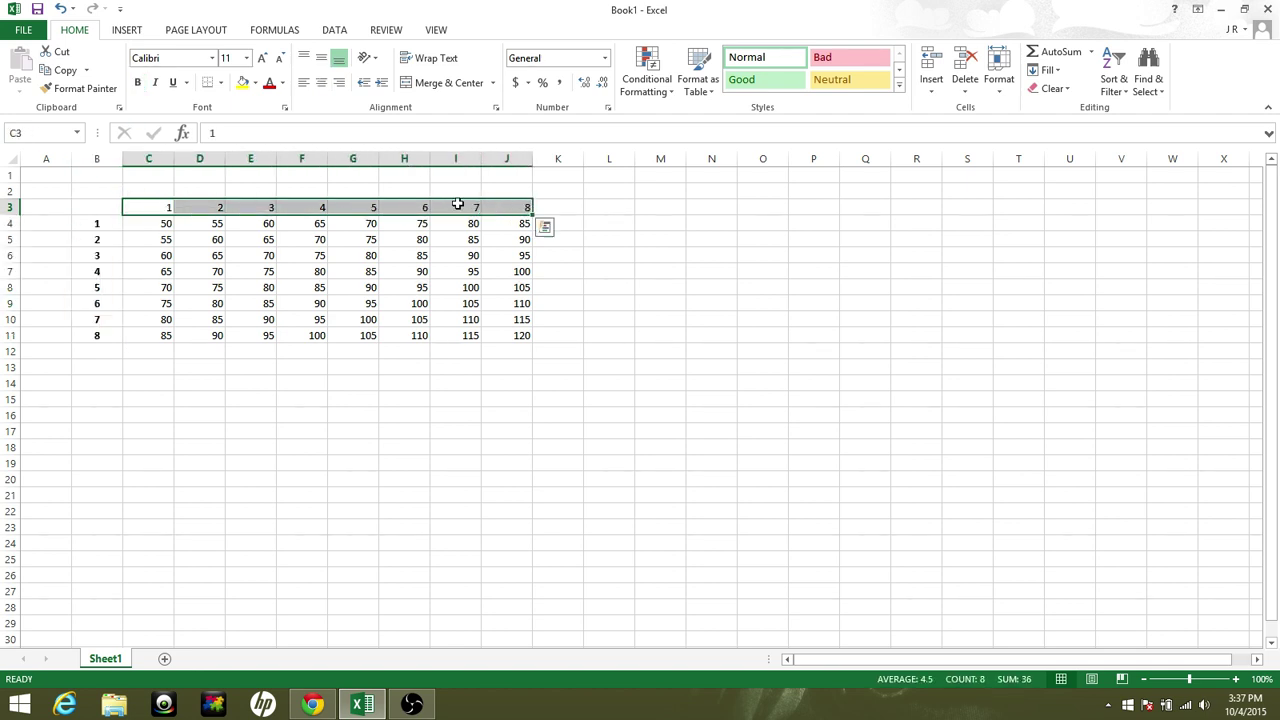
left_click(138, 82)
Format C4:J11 as Number with two decimal places
left_click_drag(155, 220, 500, 331)
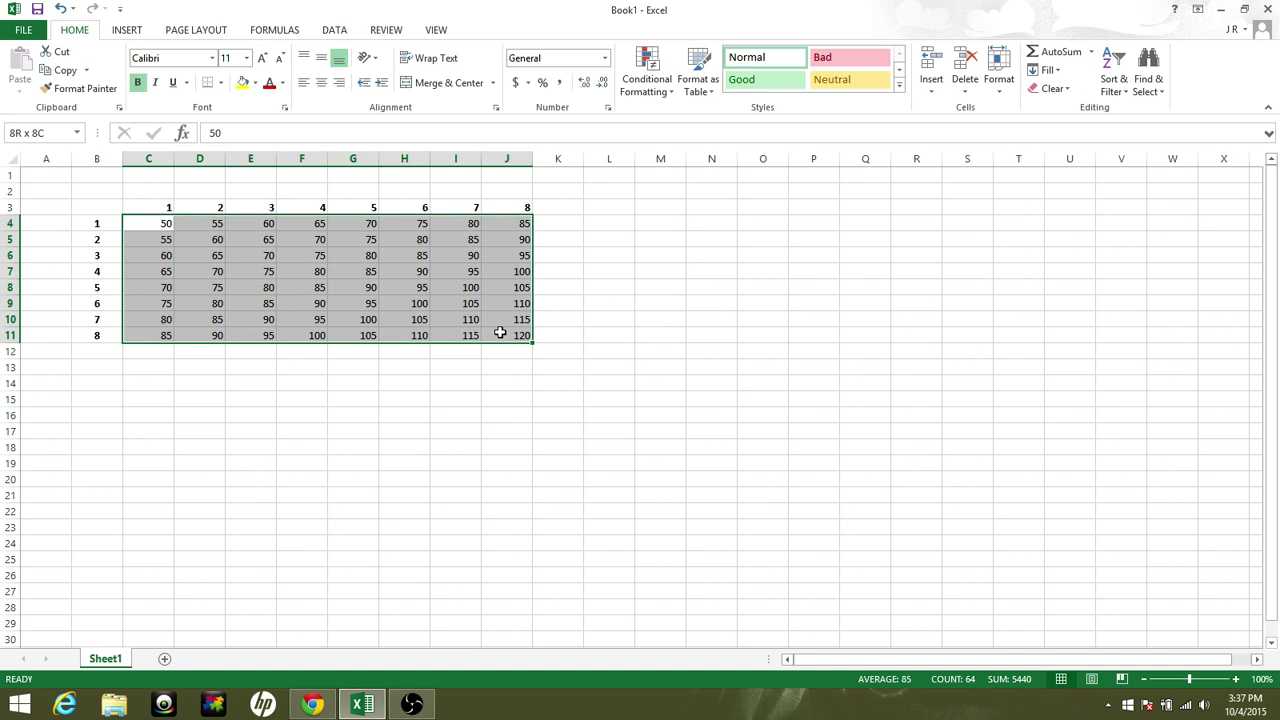
right_click(260, 288)
left_click(308, 539)
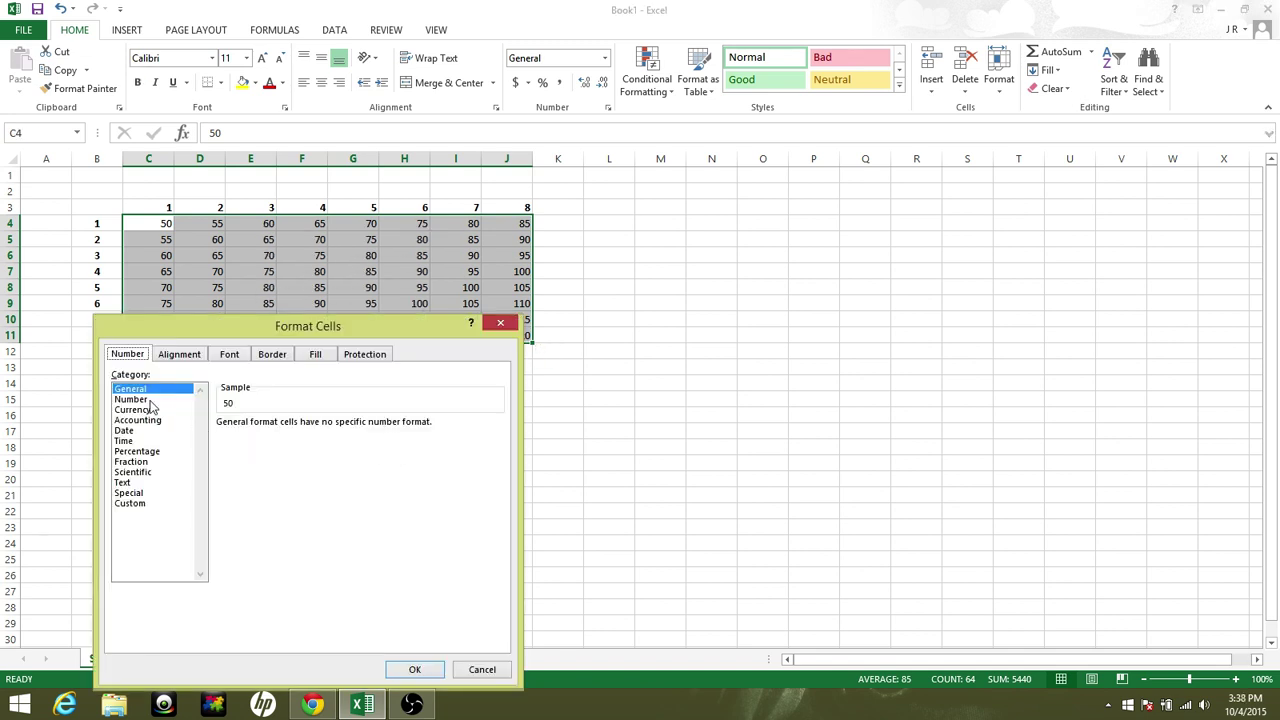
left_click(131, 399)
left_click(414, 669)
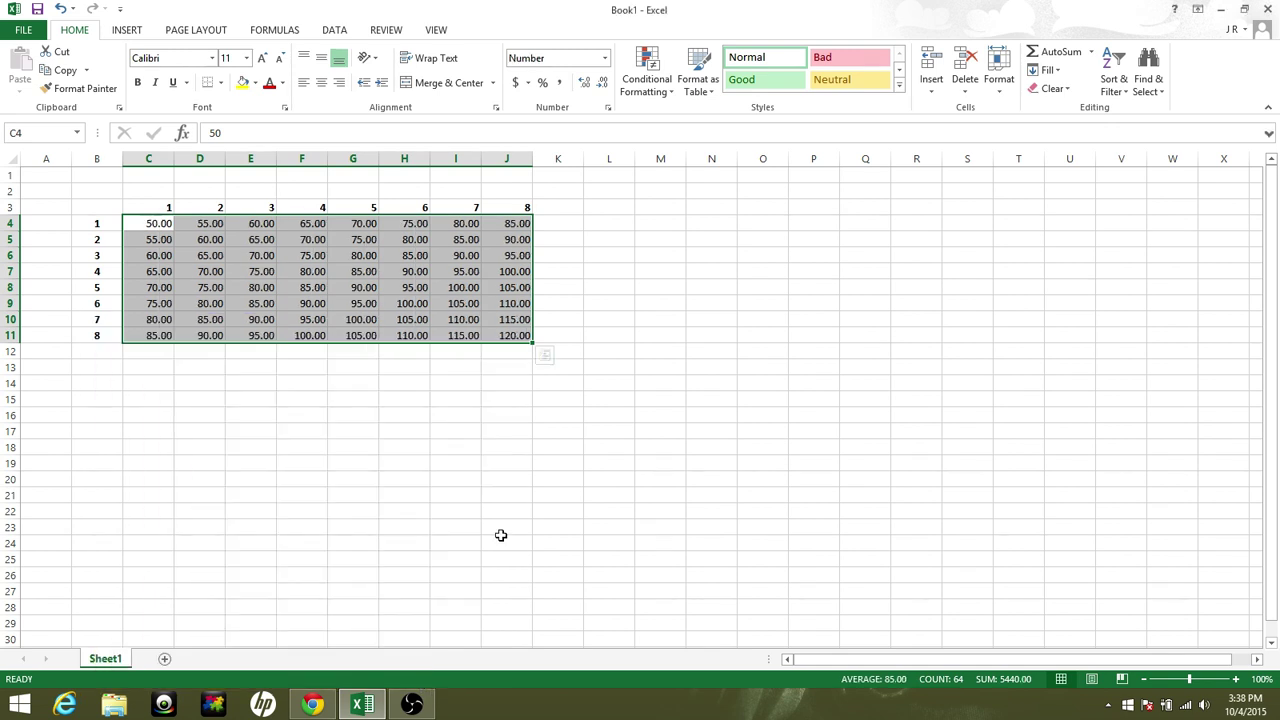
left_click(595, 431)
left_click_drag(149, 219, 496, 335)
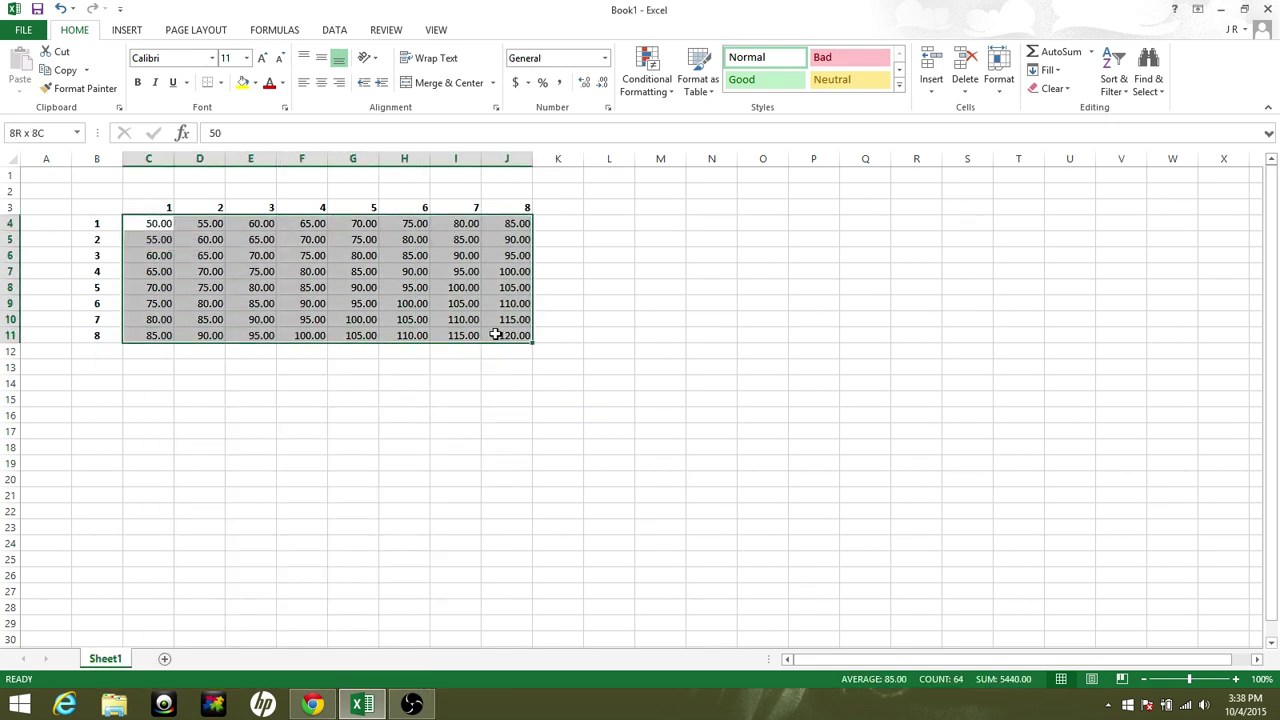
right_click(172, 238)
key("Escape")
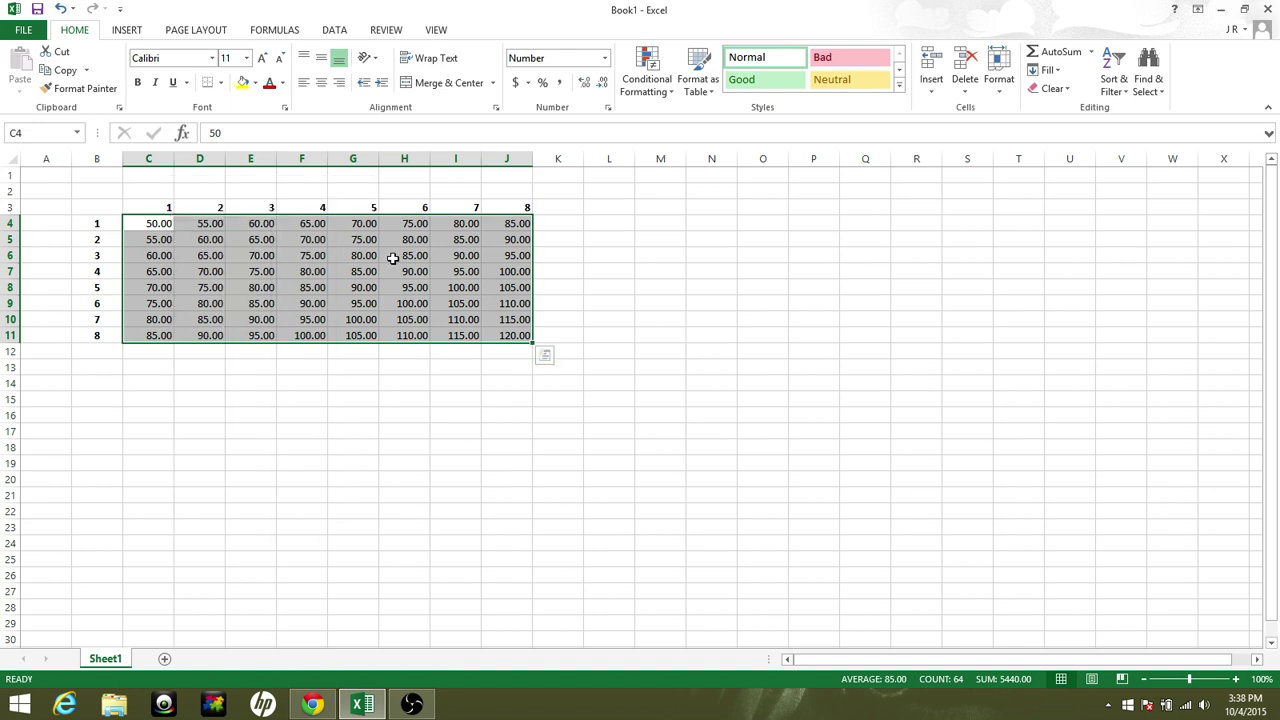
Insert a contour surface chart of the grid and apply the dark chart style
left_click(126, 30)
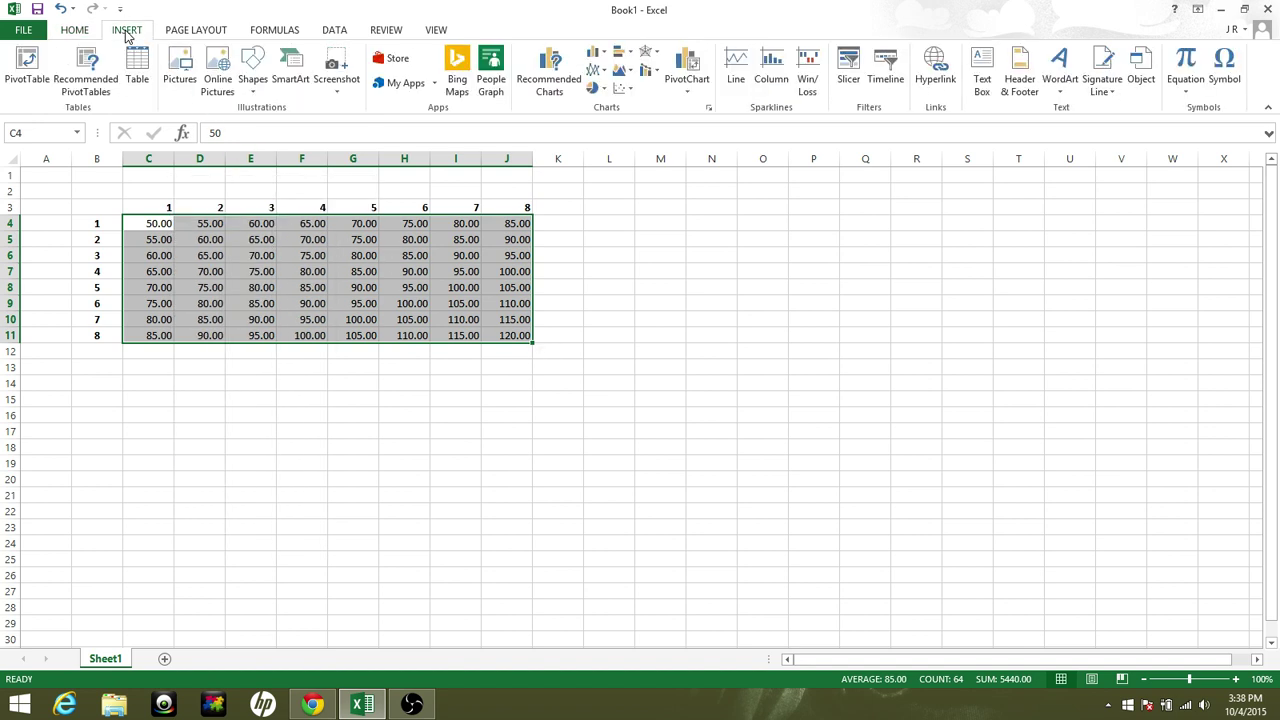
left_click(646, 51)
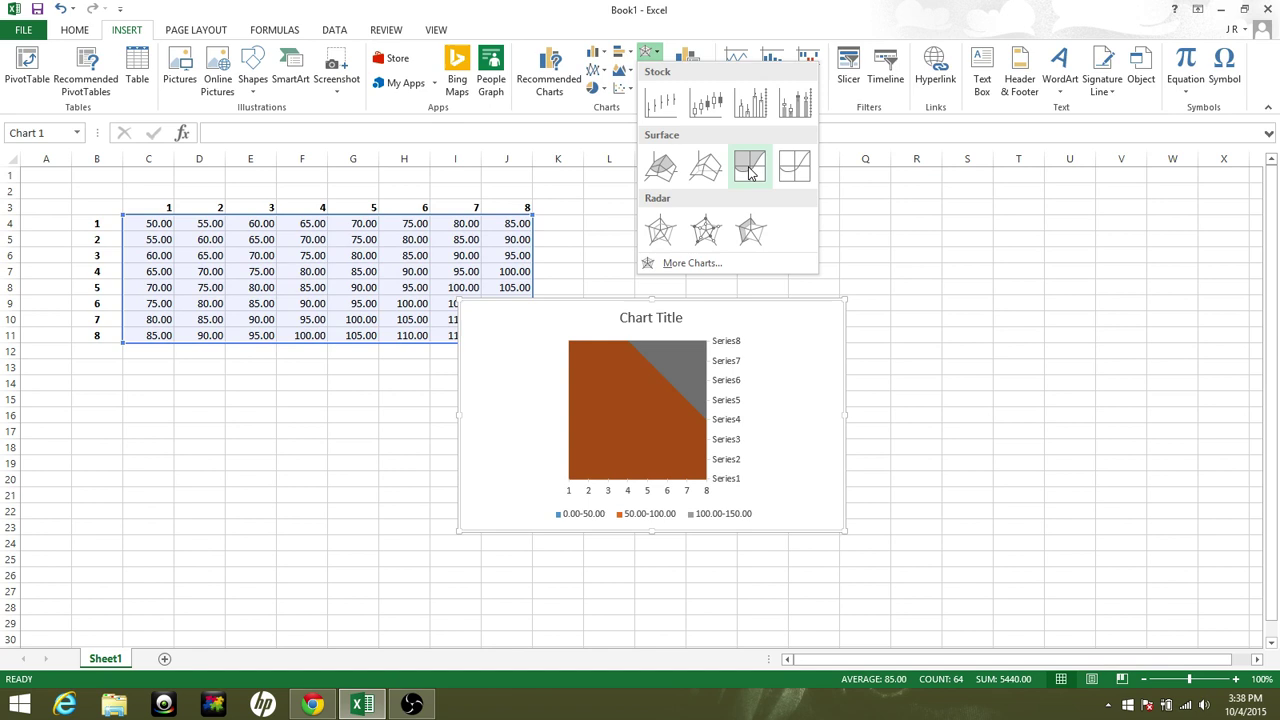
left_click(749, 166)
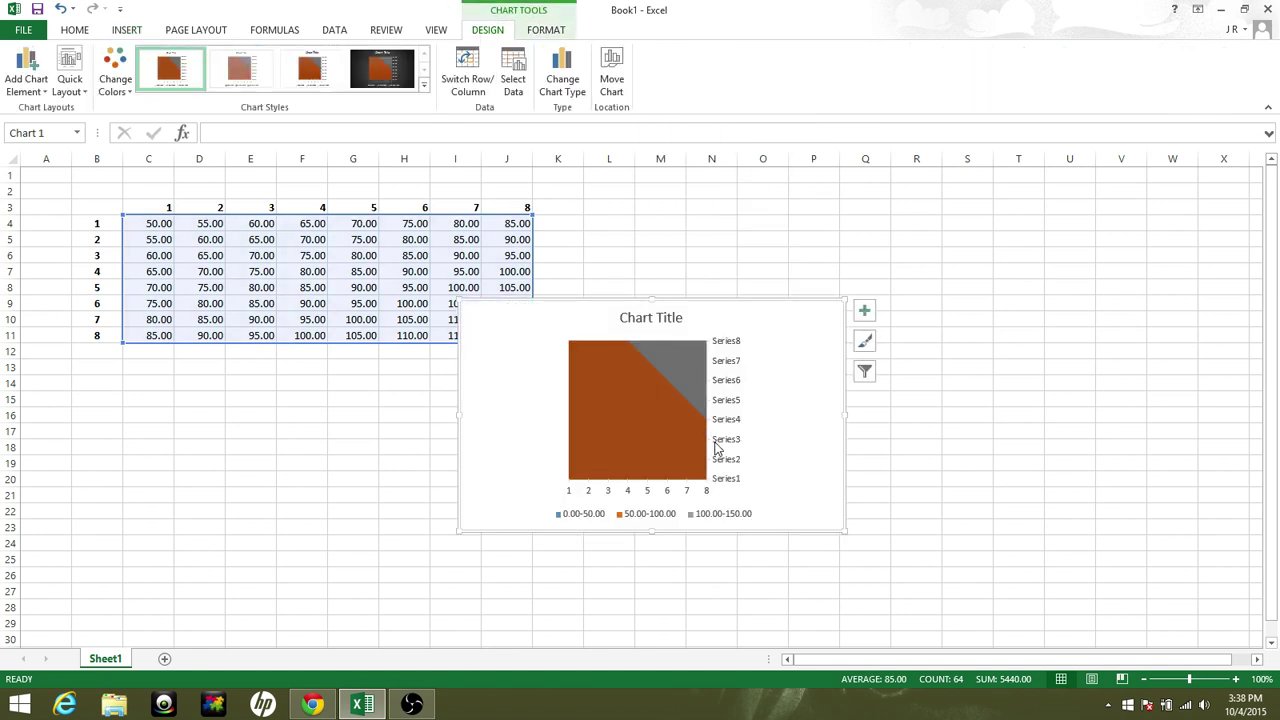
left_click(382, 68)
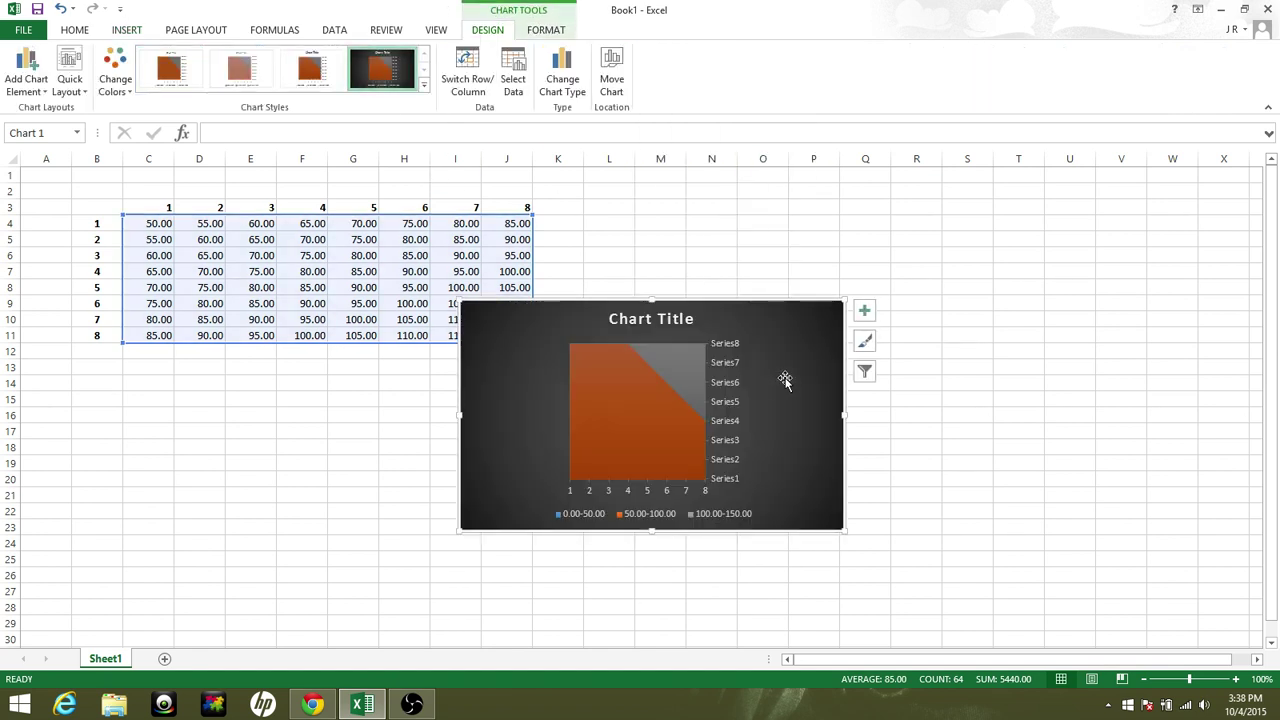
Move the chart to the right of the data and enlarge it
left_click(782, 377)
left_click(820, 389)
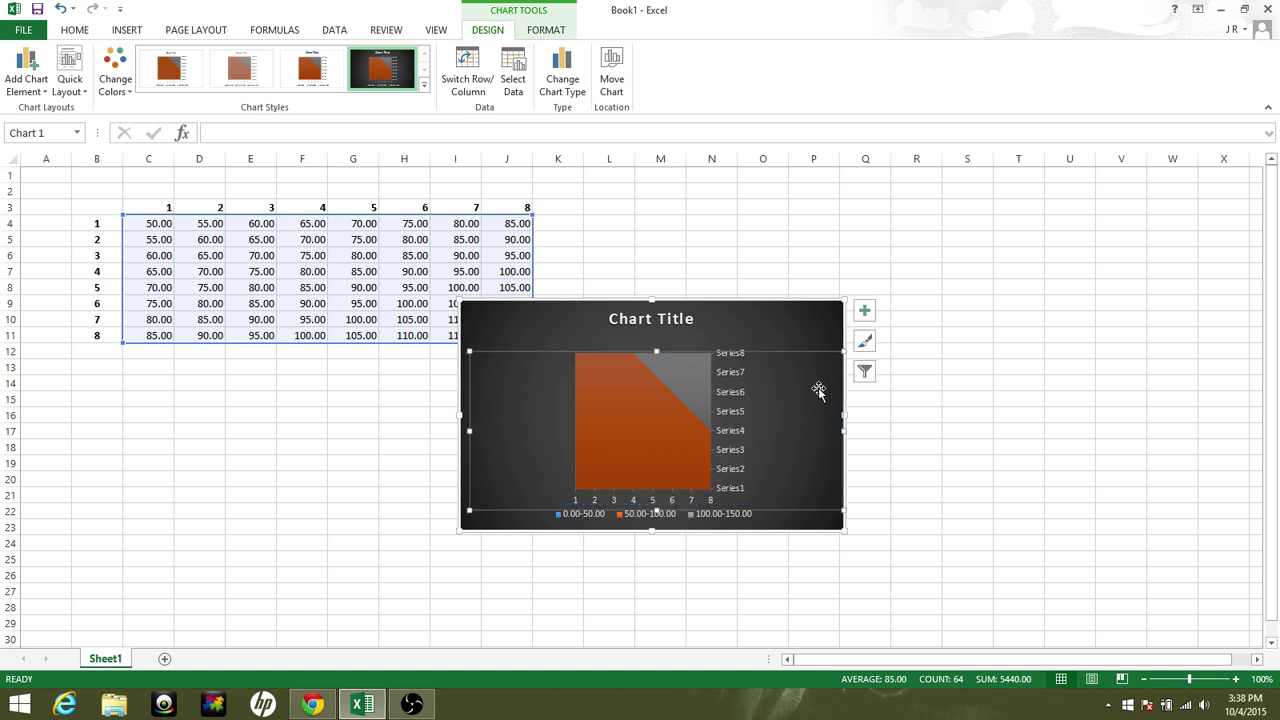
left_click_drag(815, 323, 989, 272)
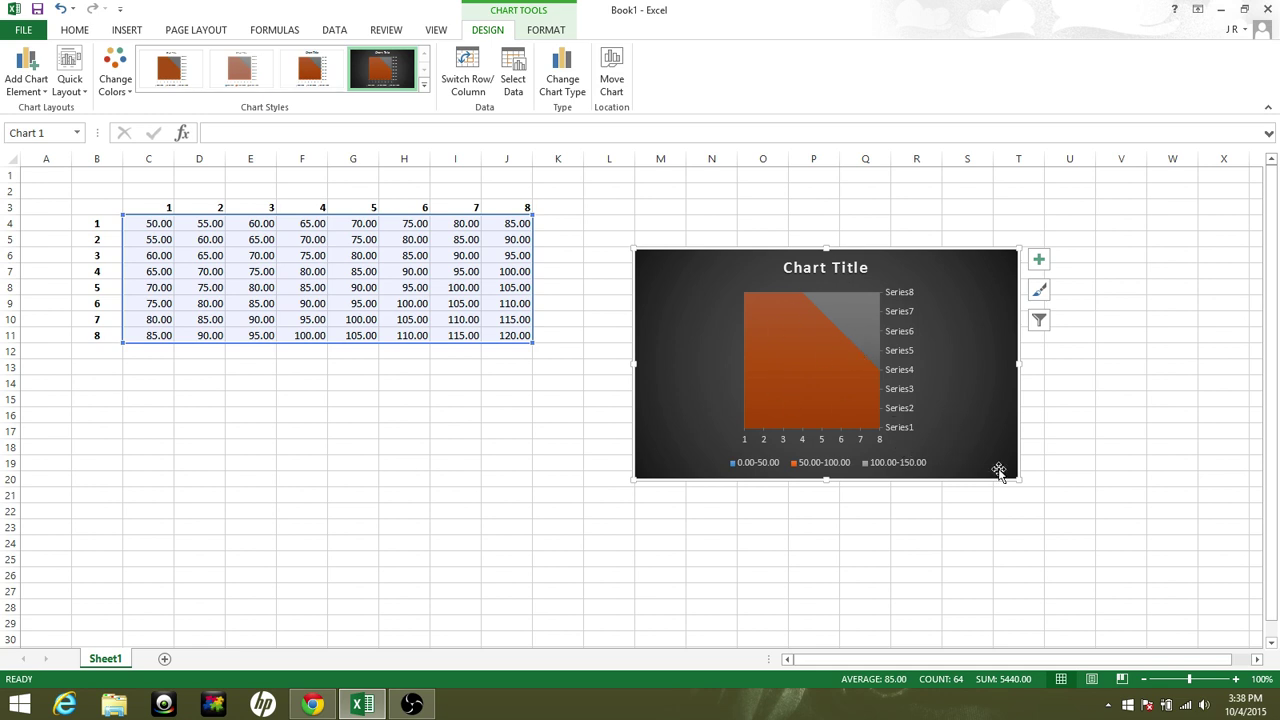
left_click_drag(998, 472, 1160, 619)
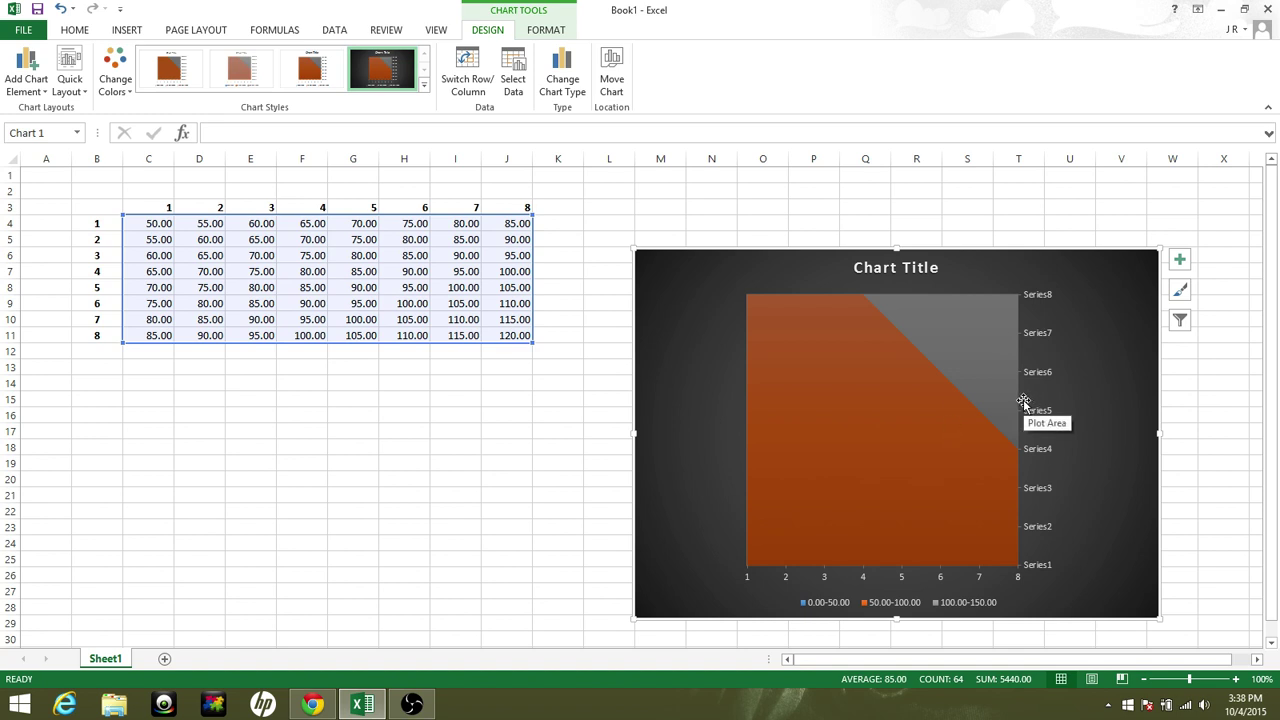
Delete the chart, then set E7 to 100 and C4 to 45
key("Delete")
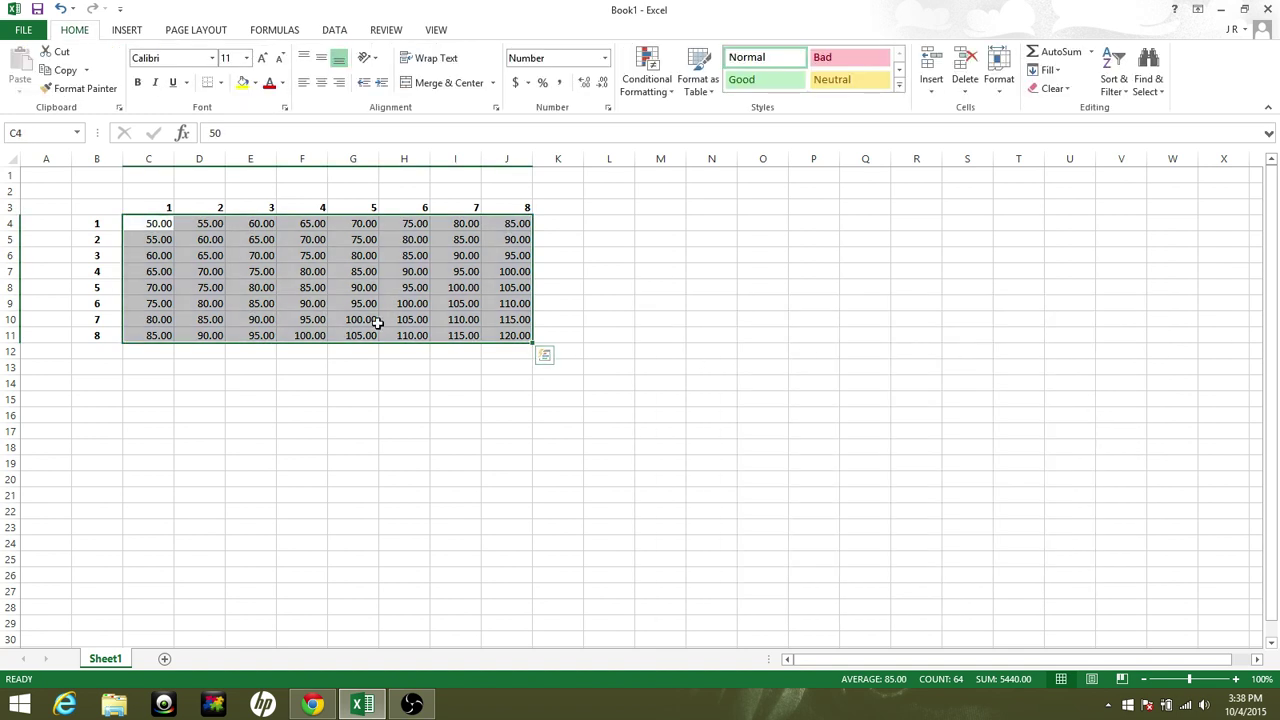
left_click(257, 265)
type("100")
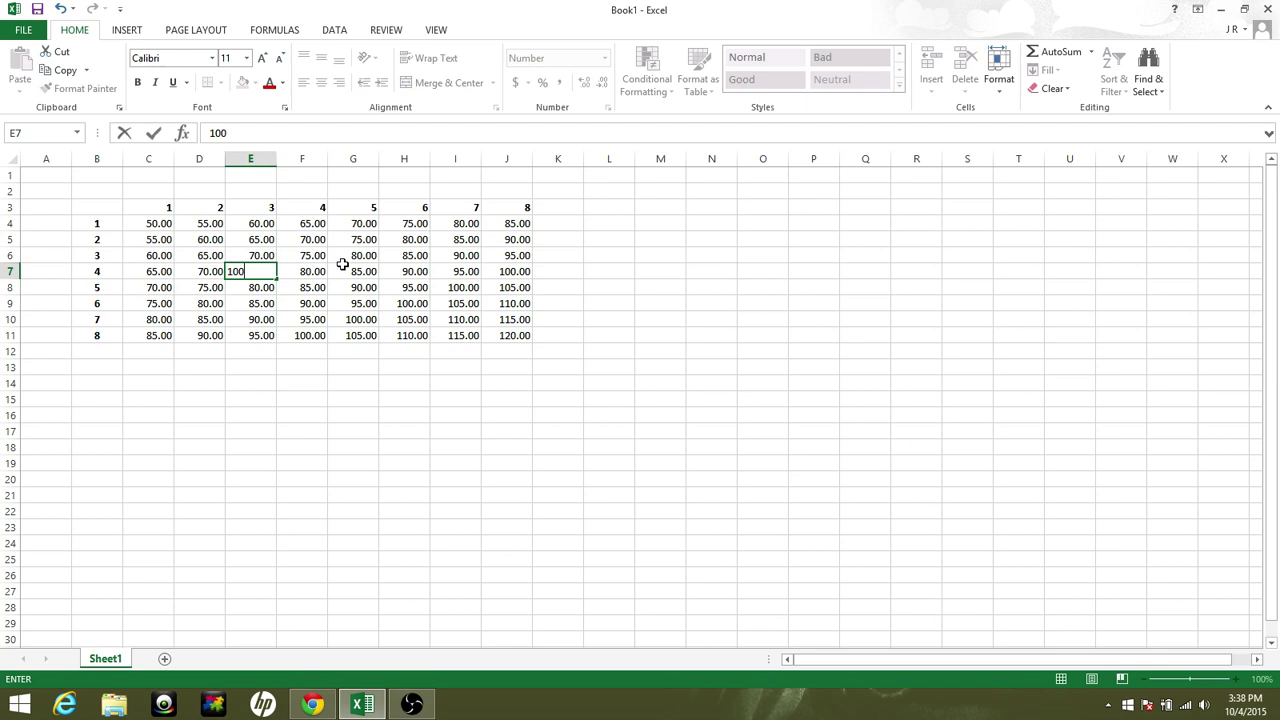
key("Return")
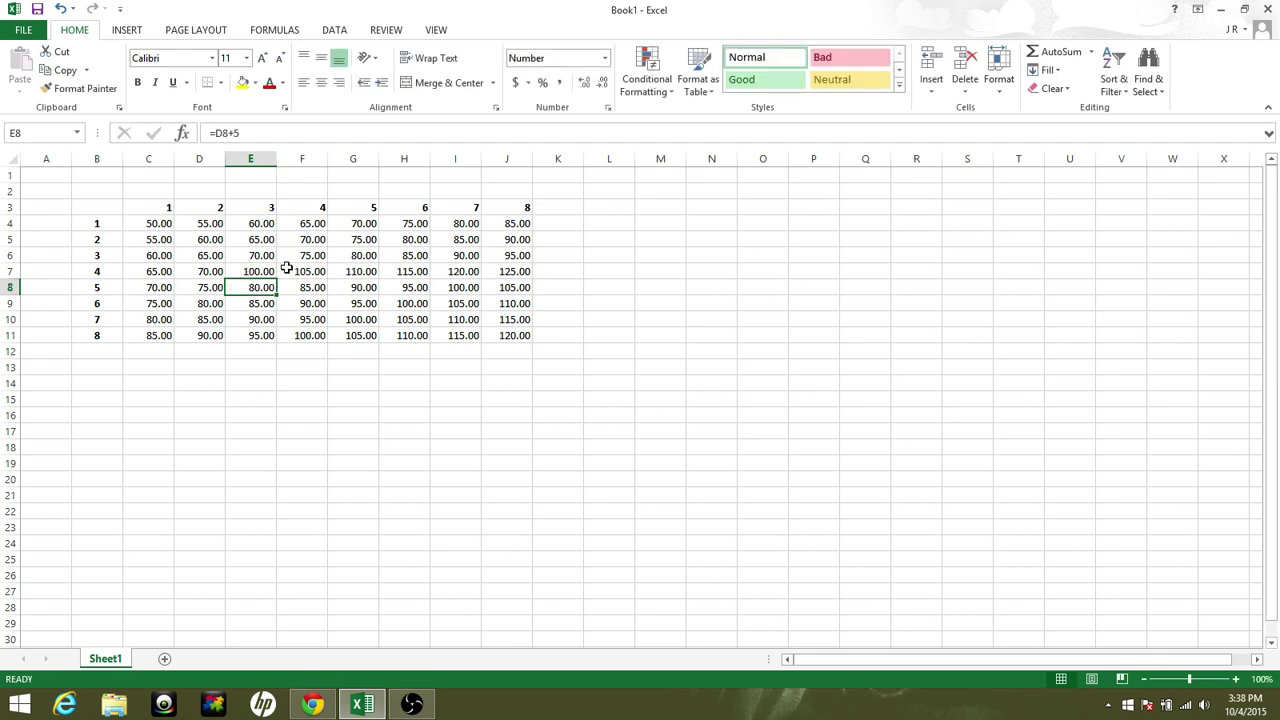
left_click(172, 229)
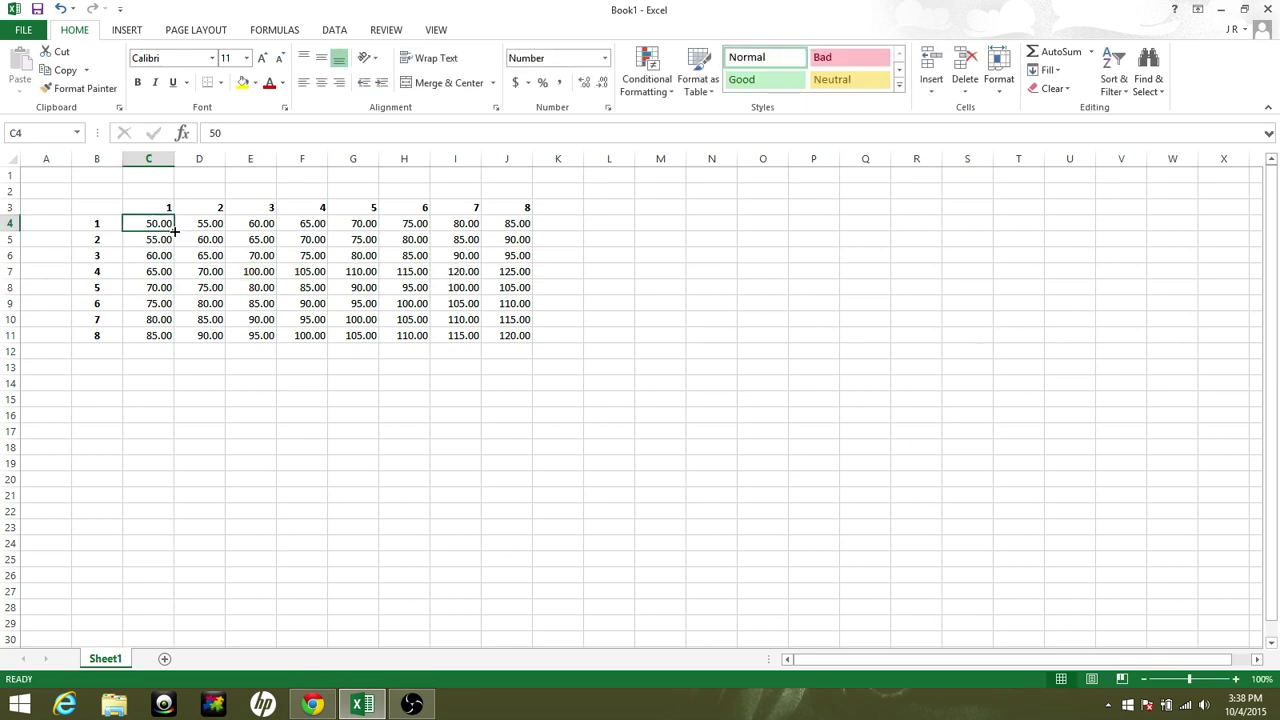
type("45")
key("Return")
Overwrite H10 with 110, D8 with 85 and H4 with 85
left_click(390, 316)
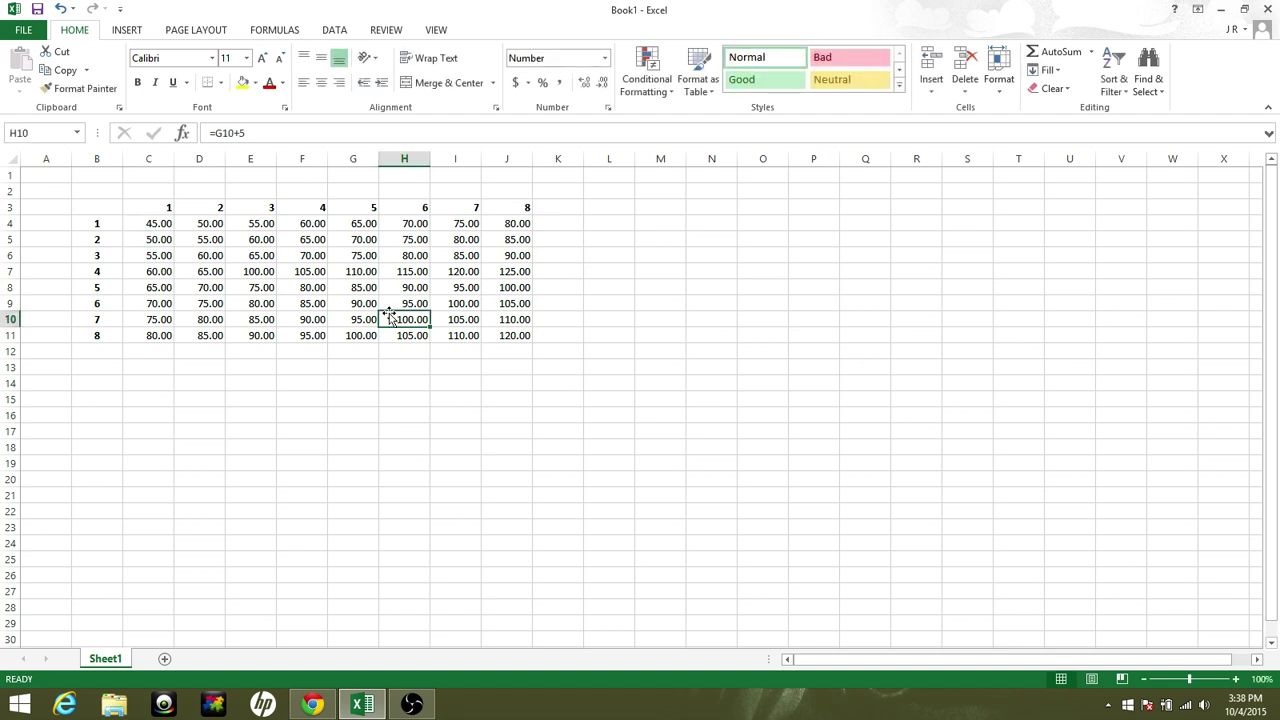
type("110")
key("Return")
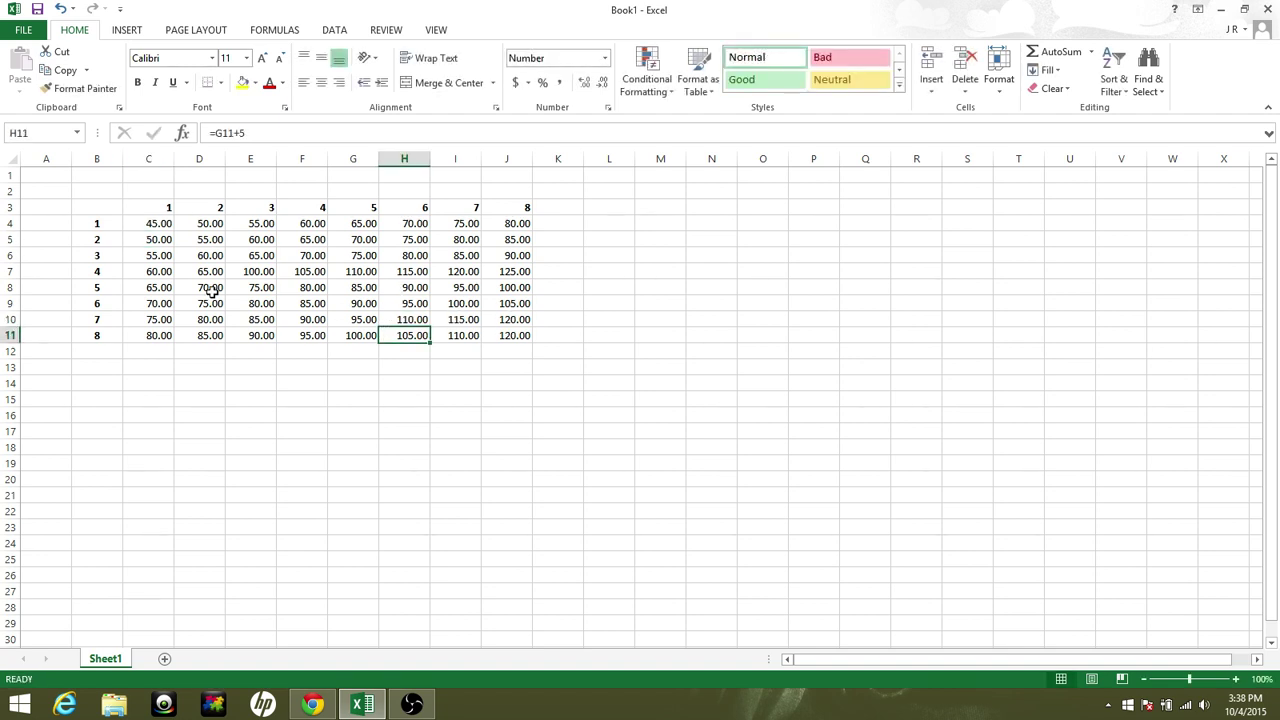
left_click(199, 285)
type("85")
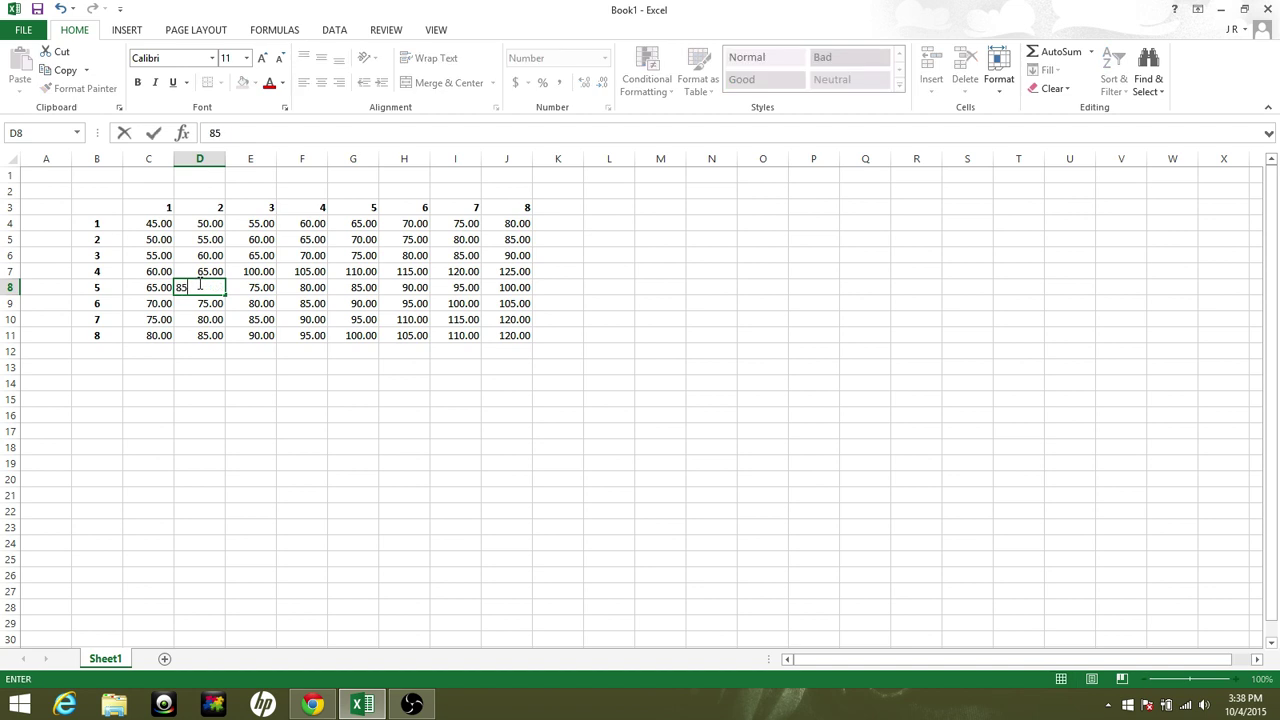
key("Return")
left_click(407, 225)
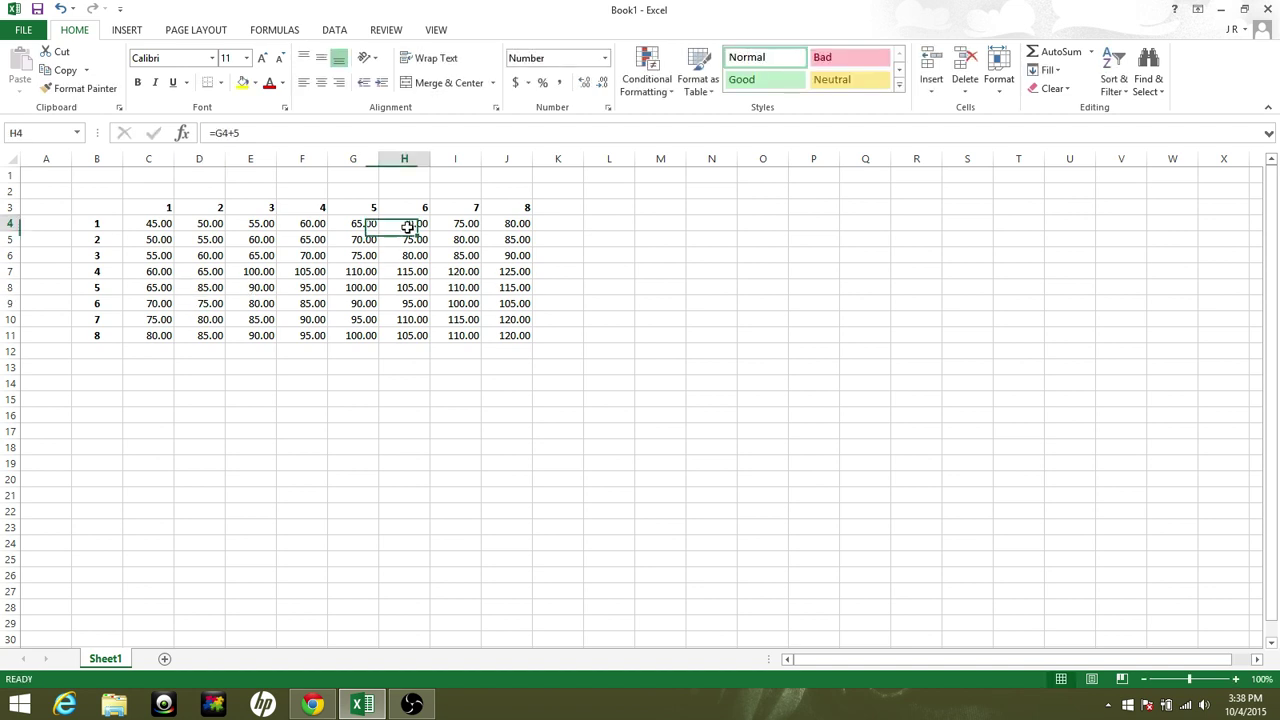
type("85")
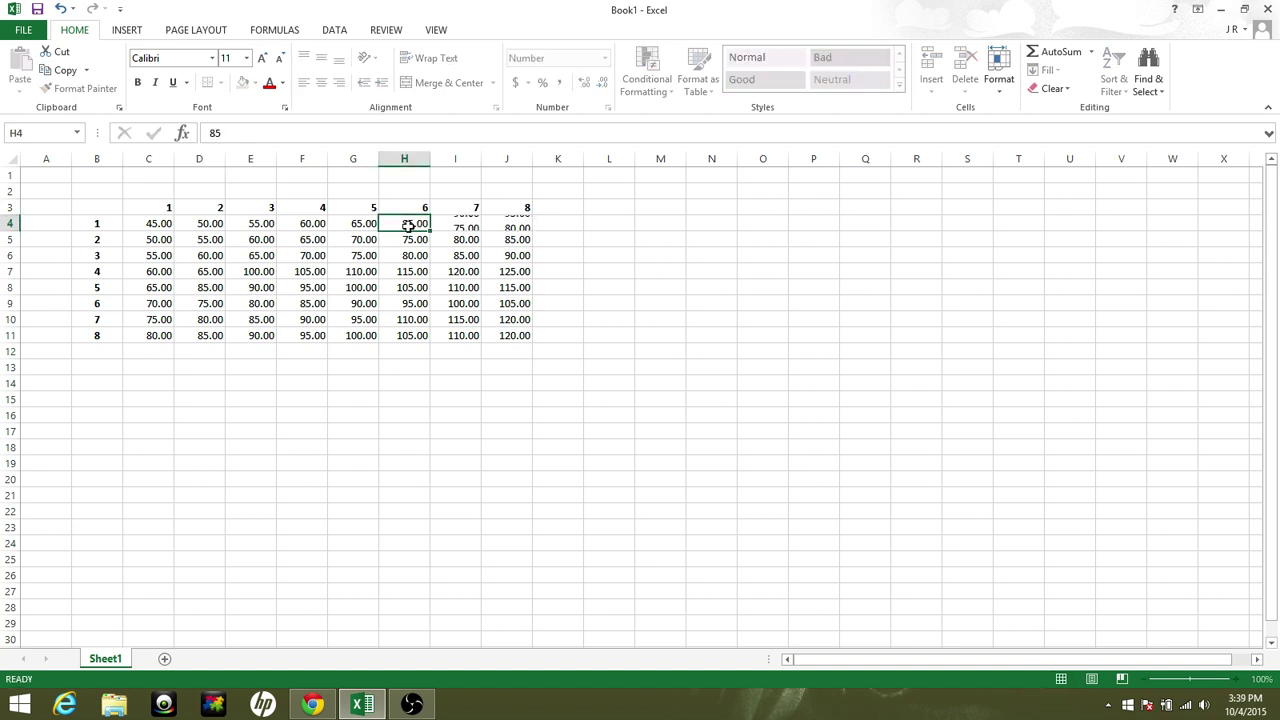
key("Return")
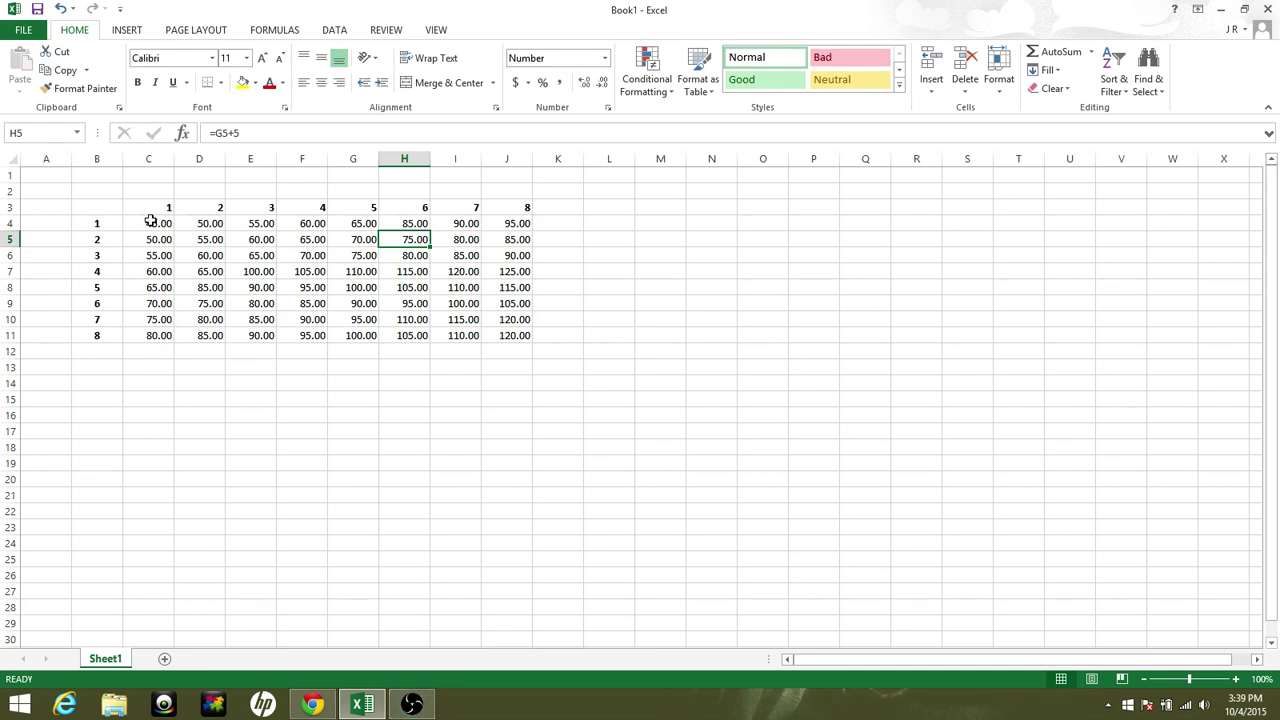
Insert a dark-styled contour surface chart from C4:J11
left_click_drag(150, 222, 500, 334)
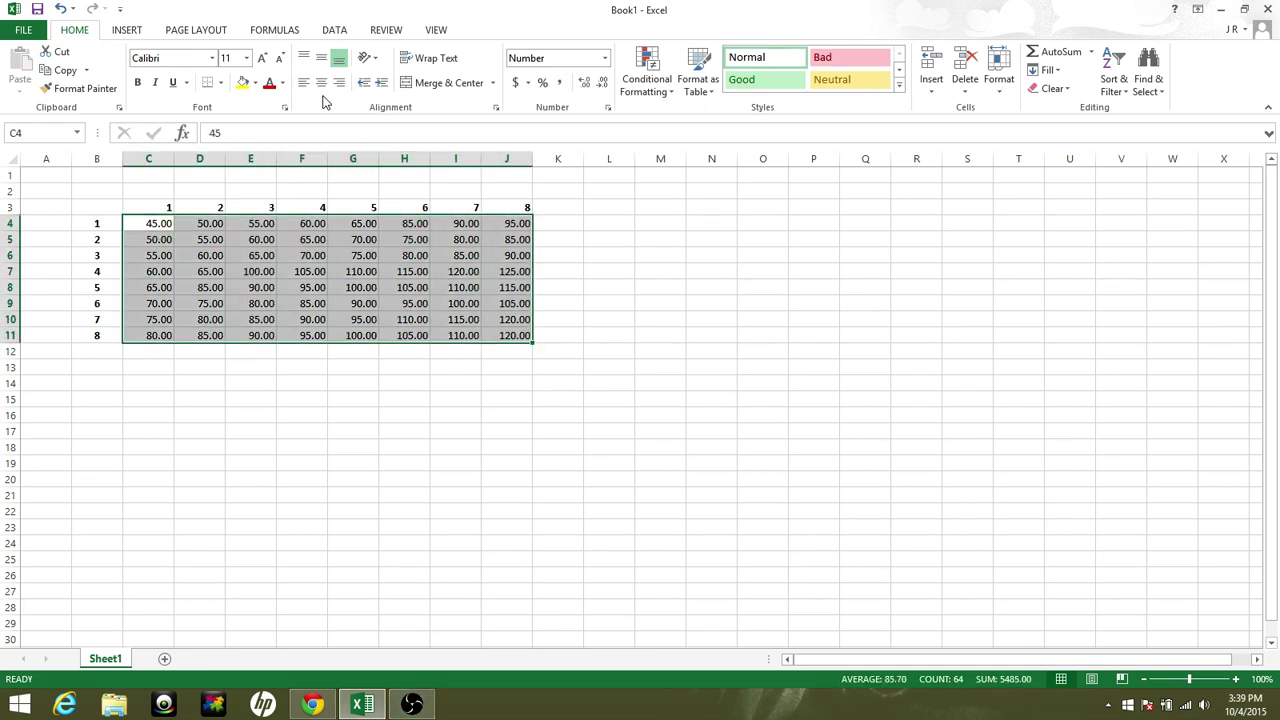
left_click(127, 30)
left_click(648, 52)
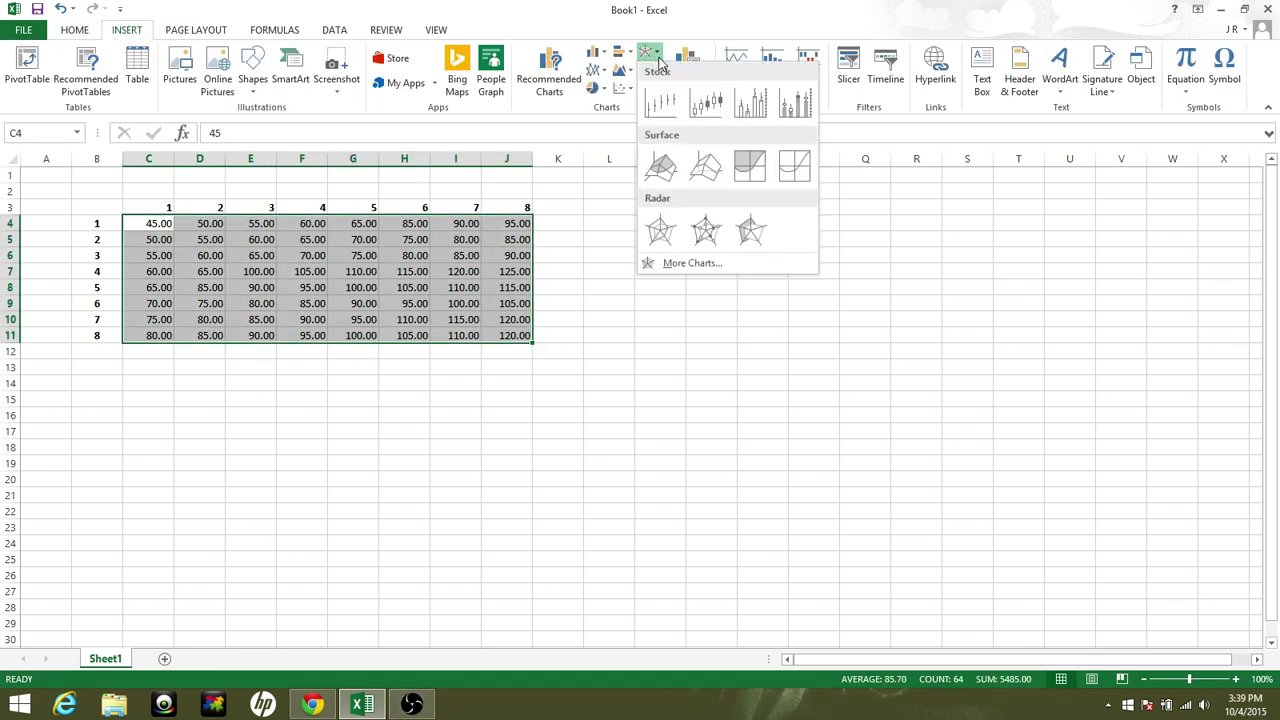
left_click(749, 168)
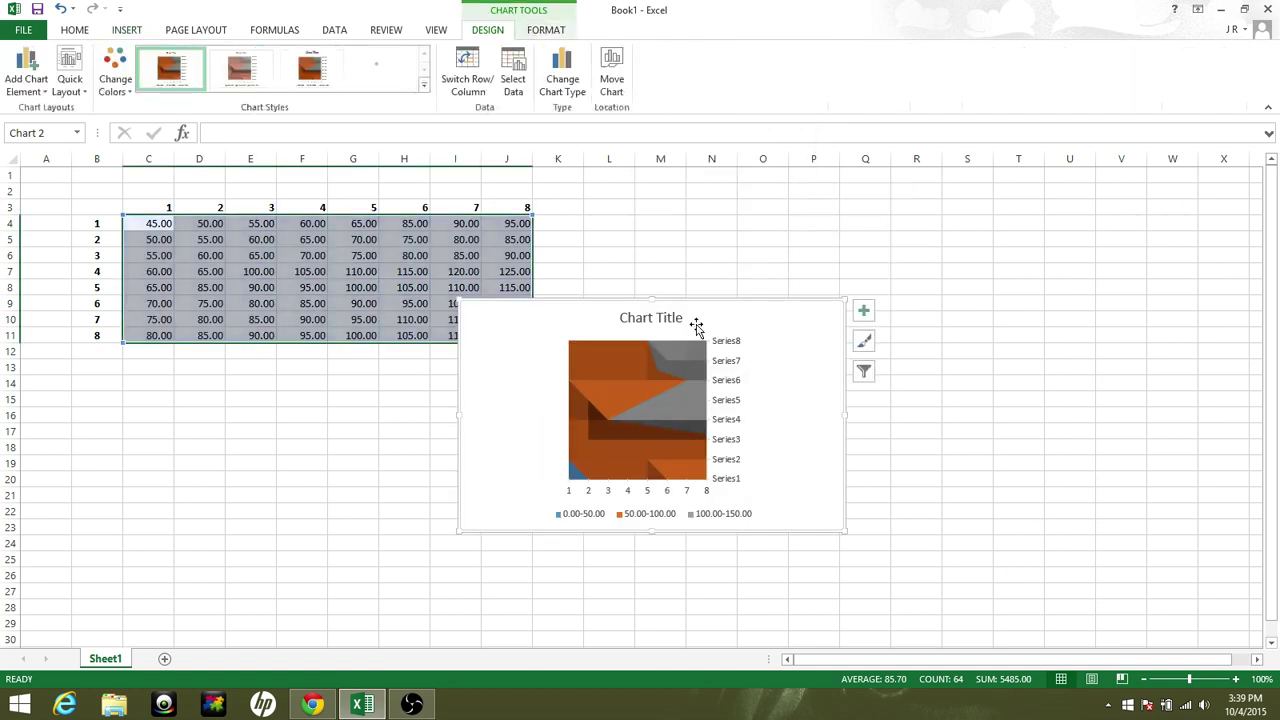
left_click(370, 85)
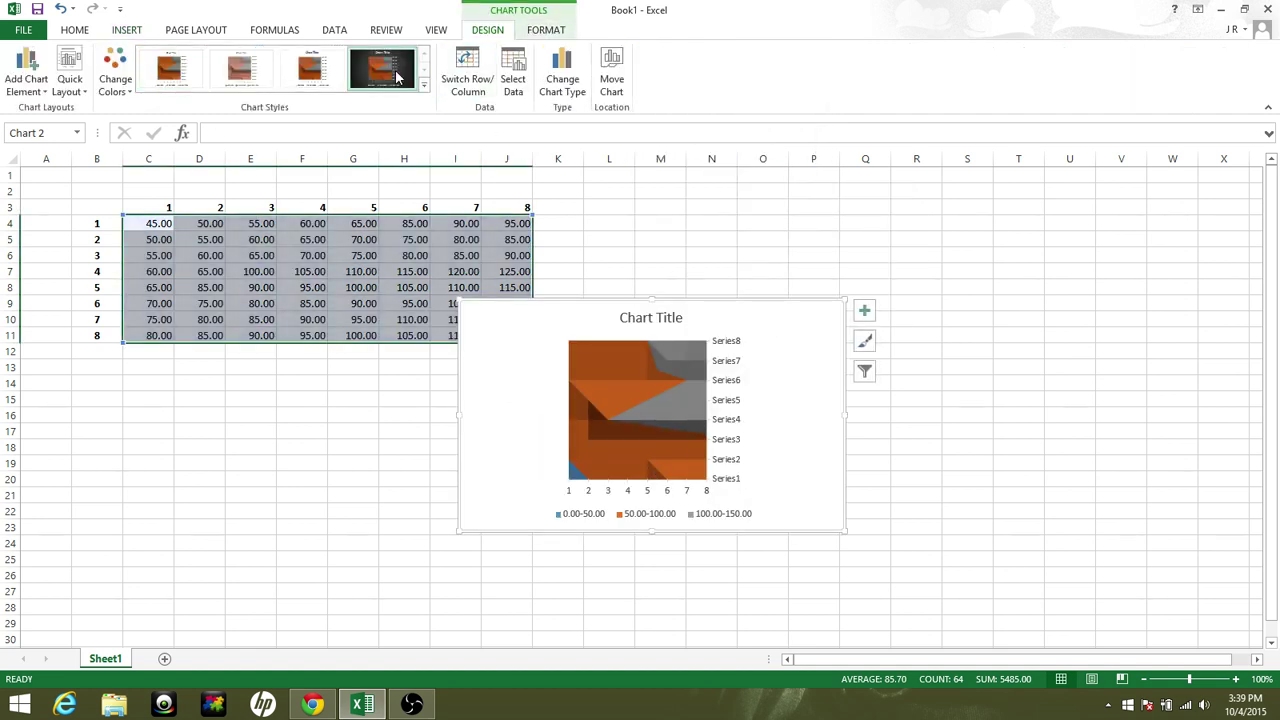
Move the chart to the right of the table and enlarge it
left_click(816, 385)
left_click_drag(777, 323, 900, 240)
left_click_drag(960, 452, 1069, 610)
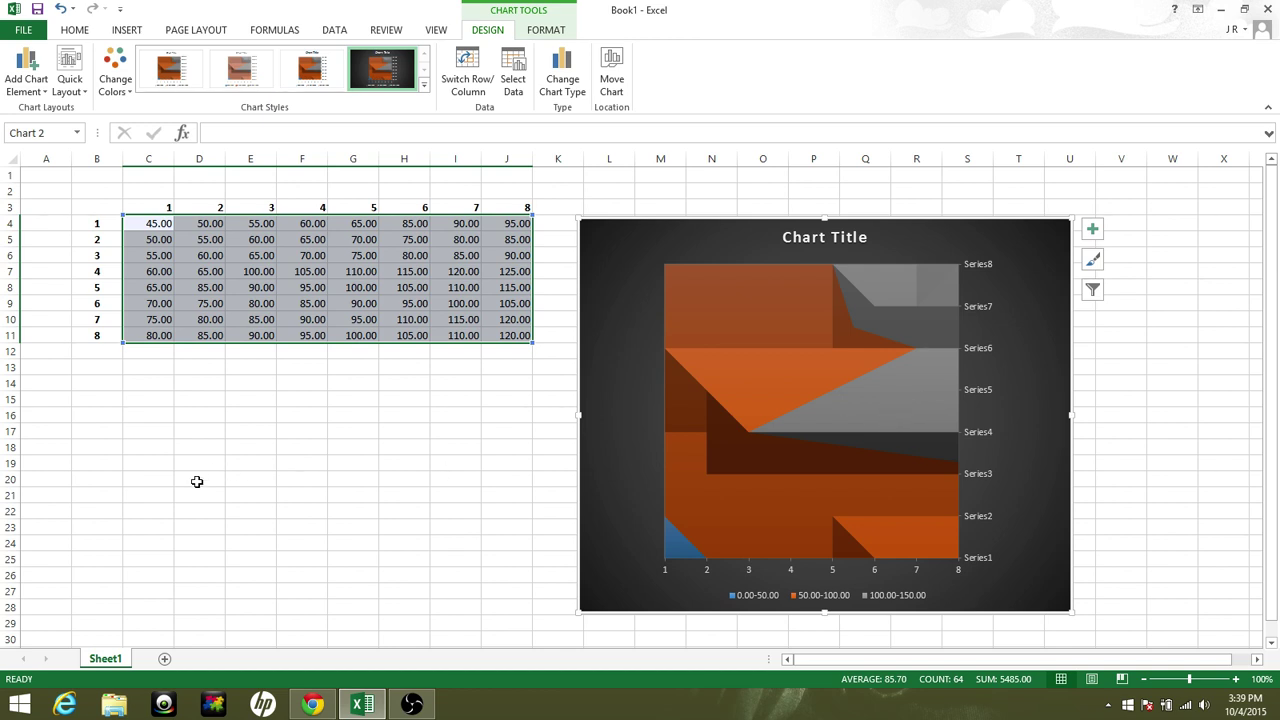
left_click(107, 372)
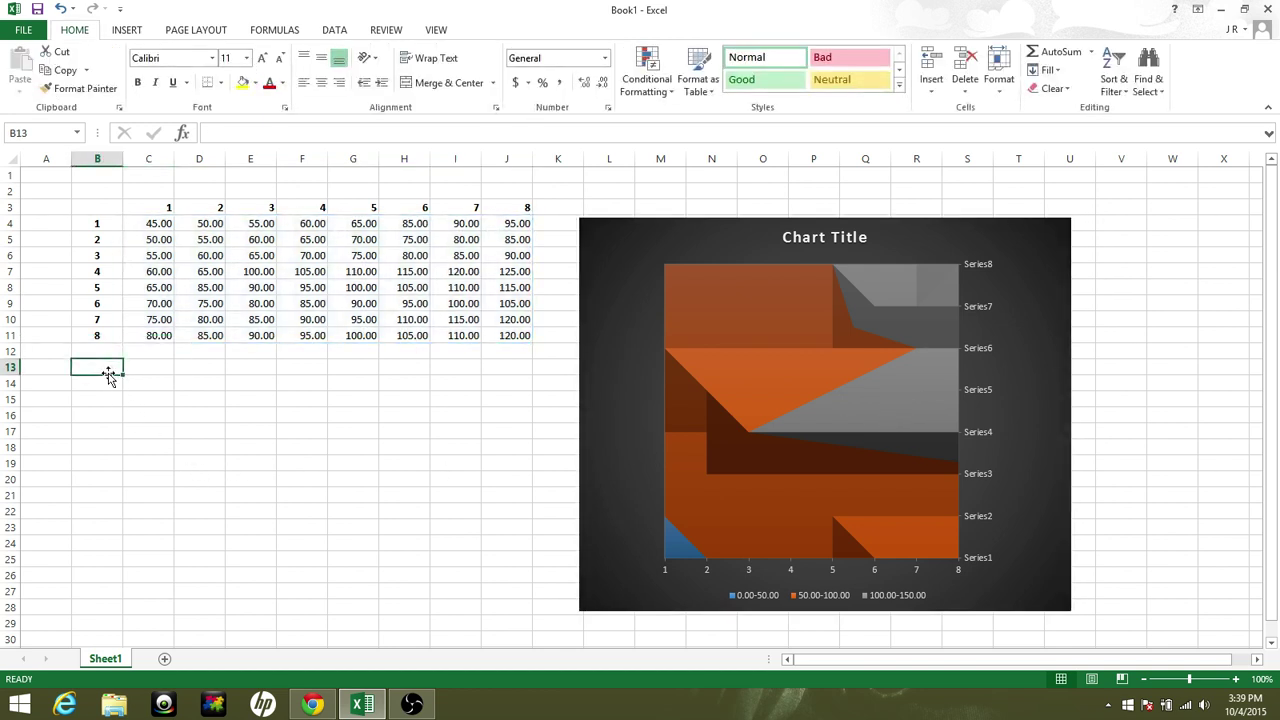
Remove the contour chart from Sheet1
left_click(1063, 240)
key("Delete")
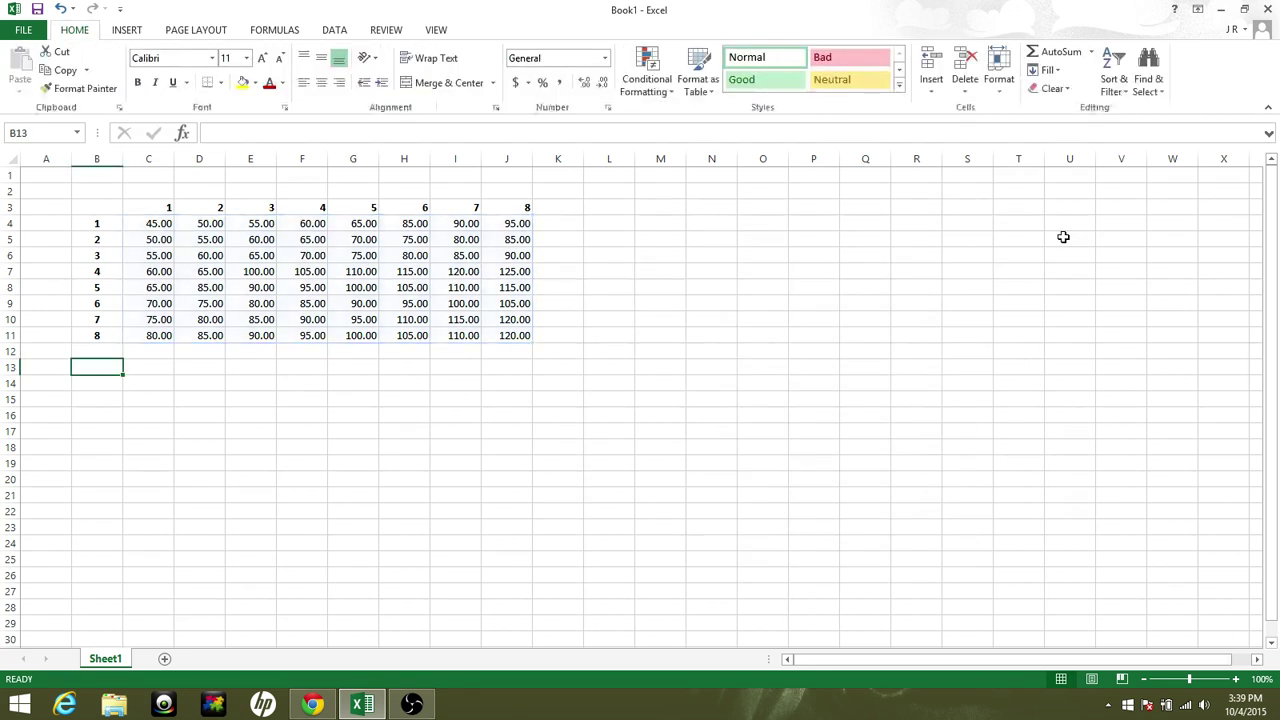
left_click(147, 369)
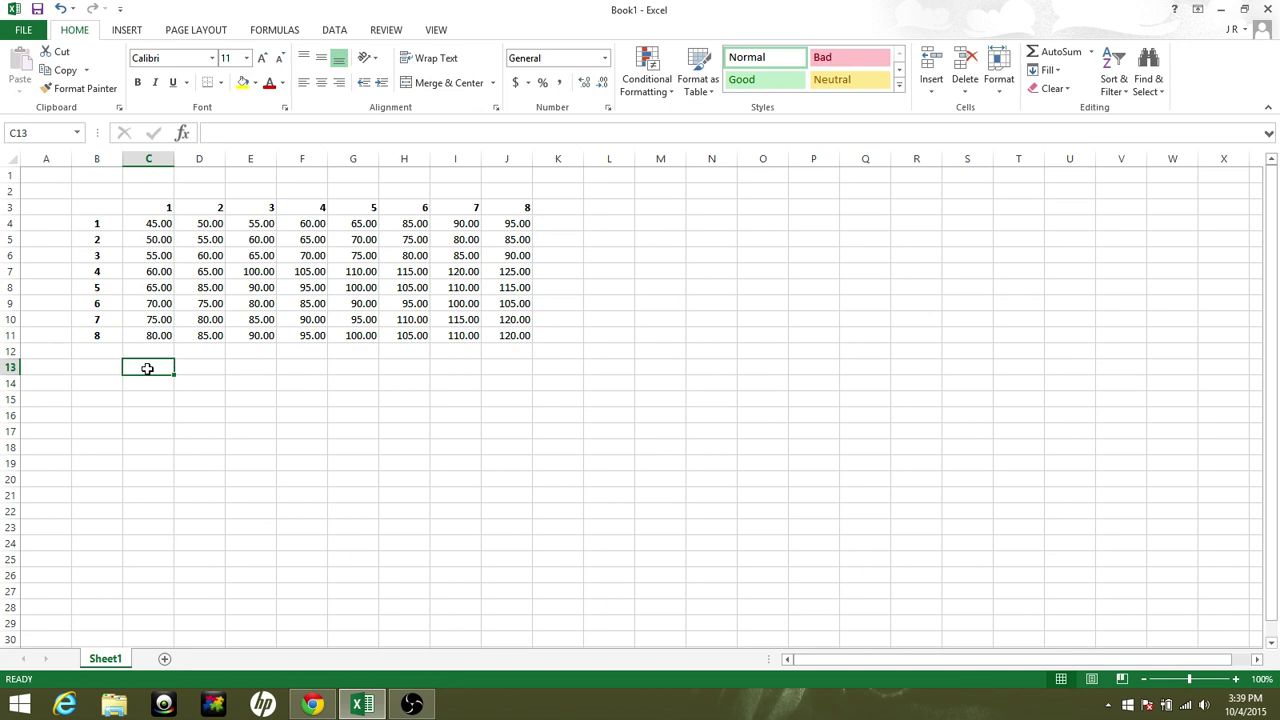
Clear D8, I5 and D5, undo the clearings, then select the C4:J11 grid
left_click(222, 288)
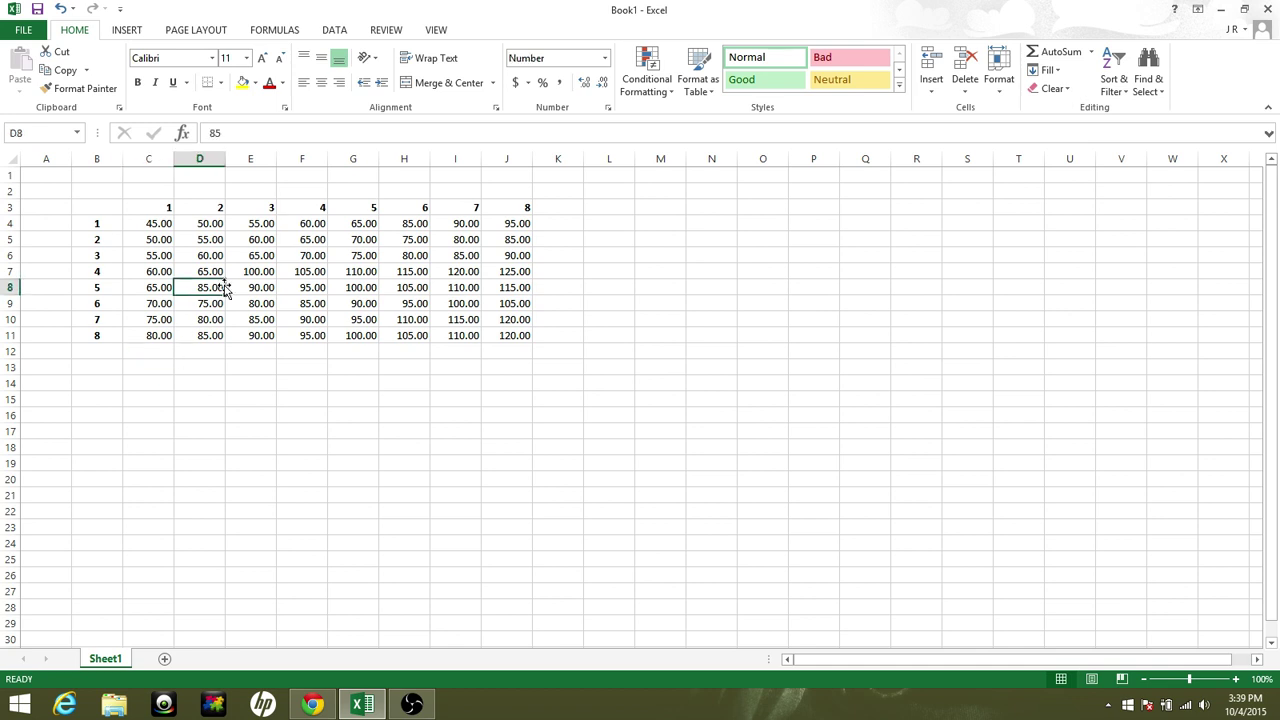
key("Delete")
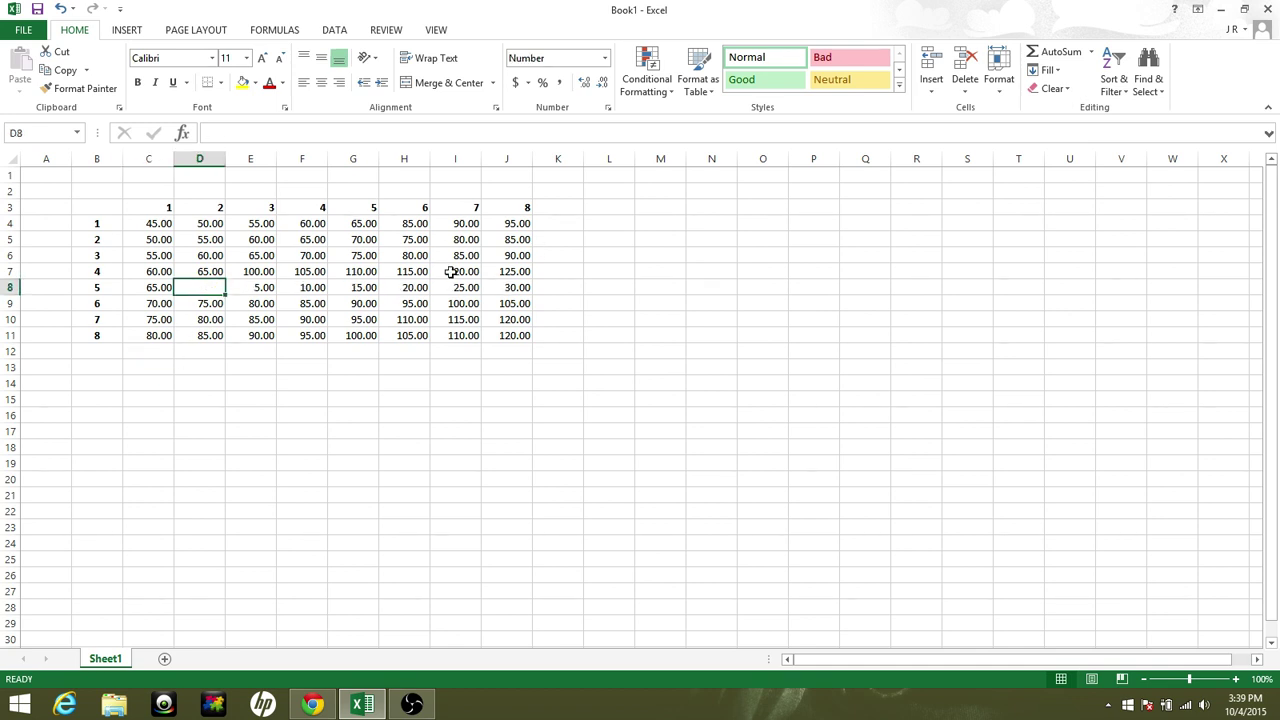
left_click(475, 237)
key("Delete")
left_click(185, 240)
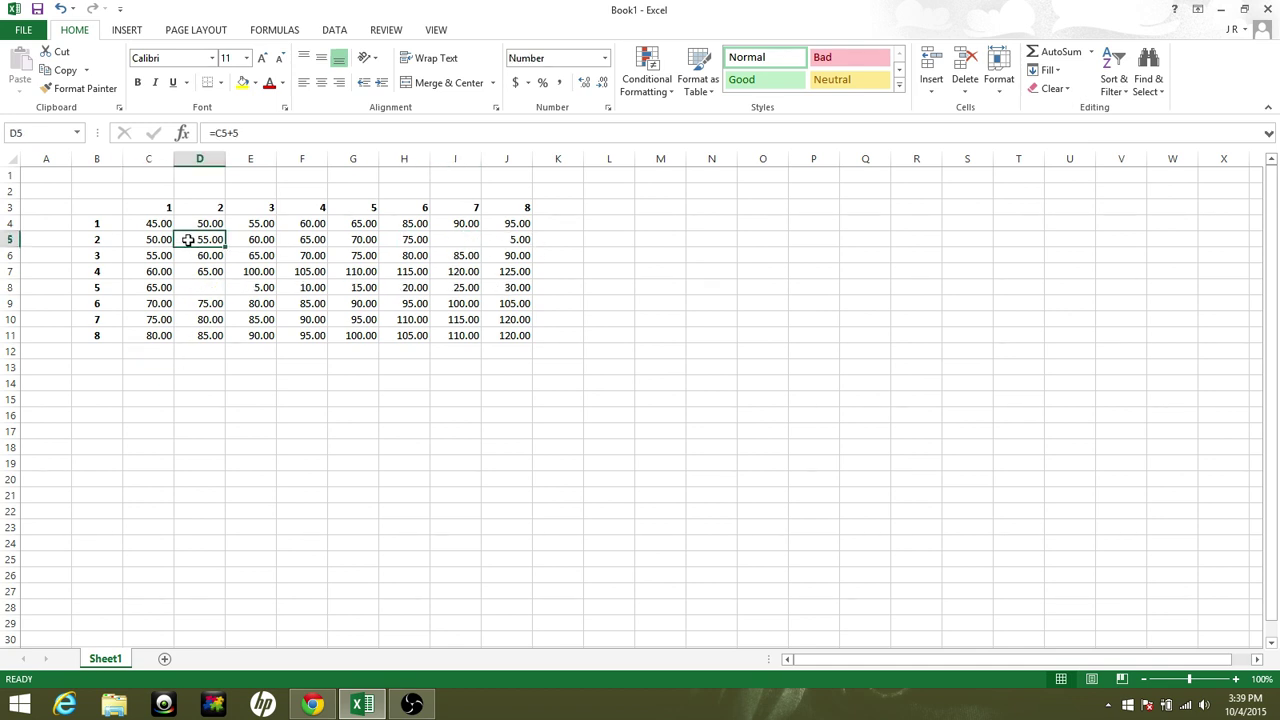
key("Delete")
key("ctrl+z")
key("ctrl+z")
key("ctrl+z")
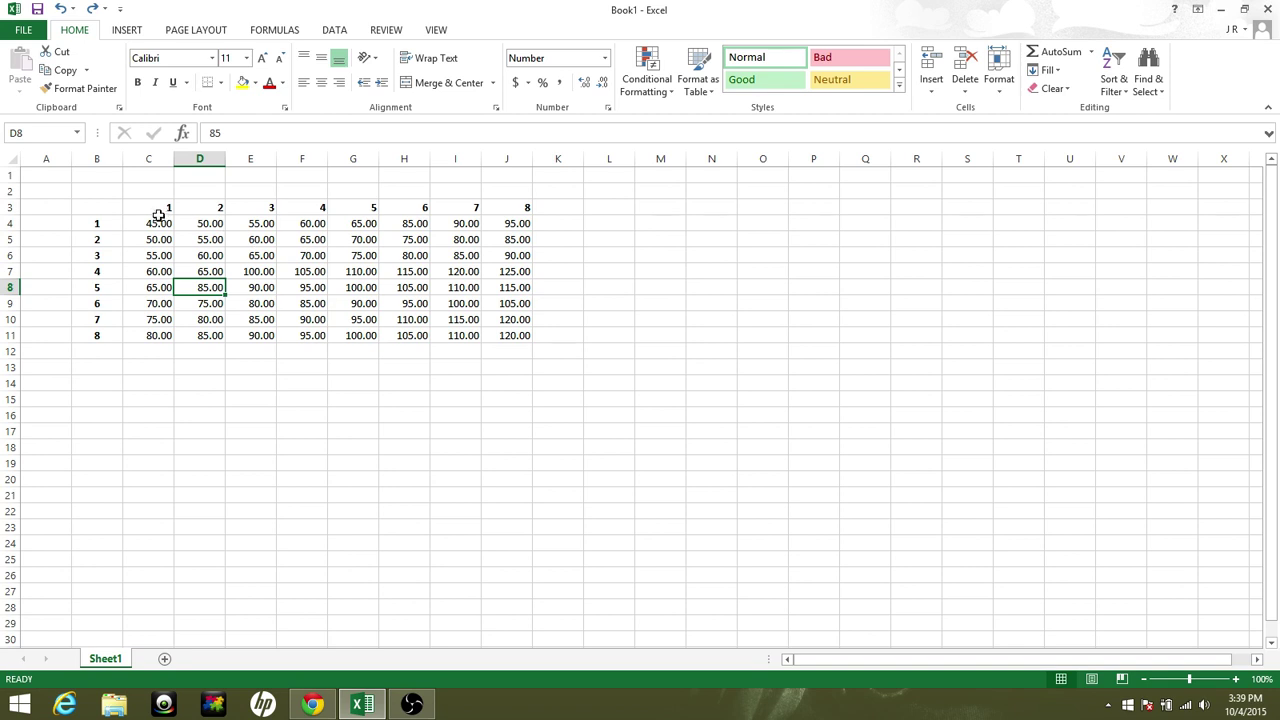
left_click_drag(158, 219, 490, 335)
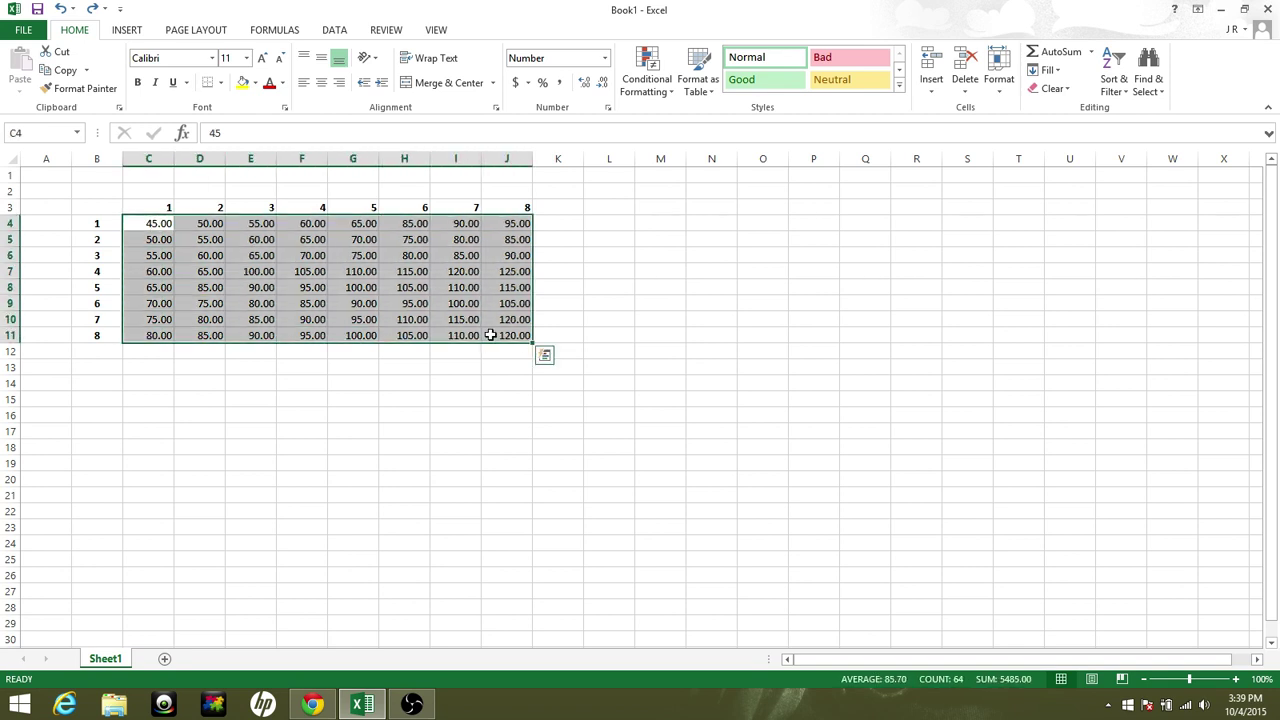
Empty the whole grid, then enter 100 in C4 and 200 in E6
key("Delete")
left_click(370, 378)
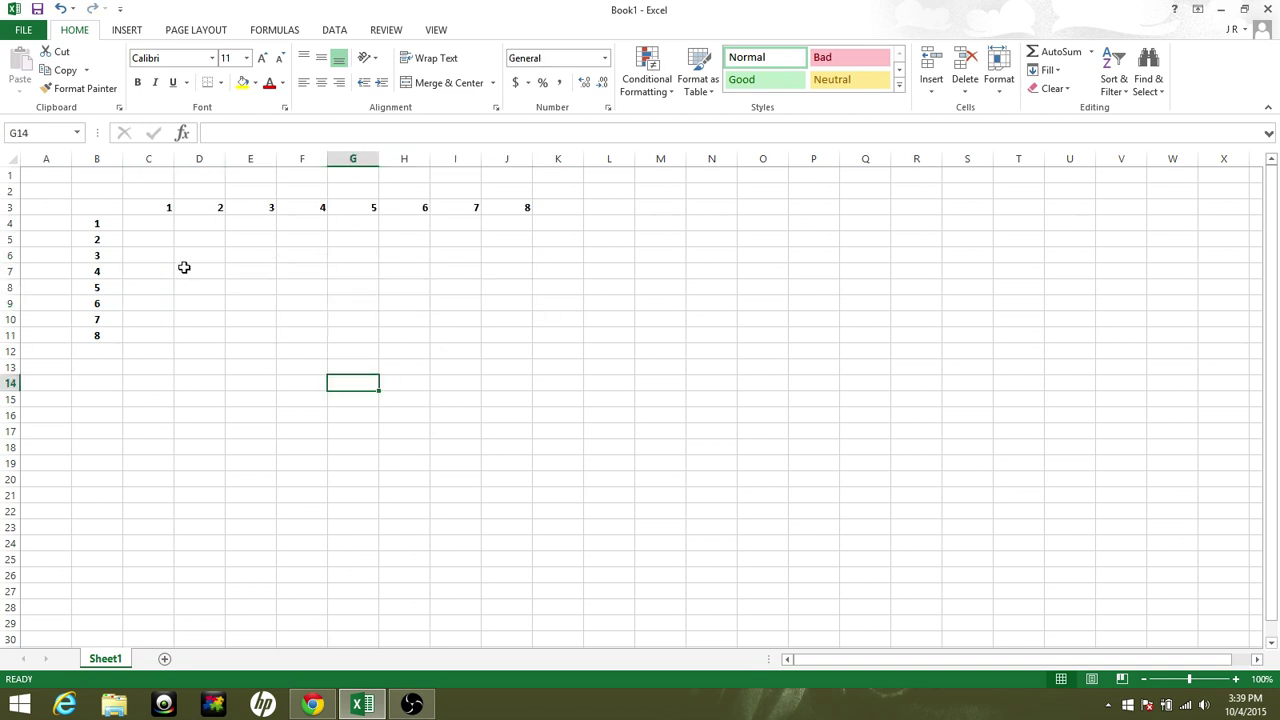
left_click(151, 224)
type("10")
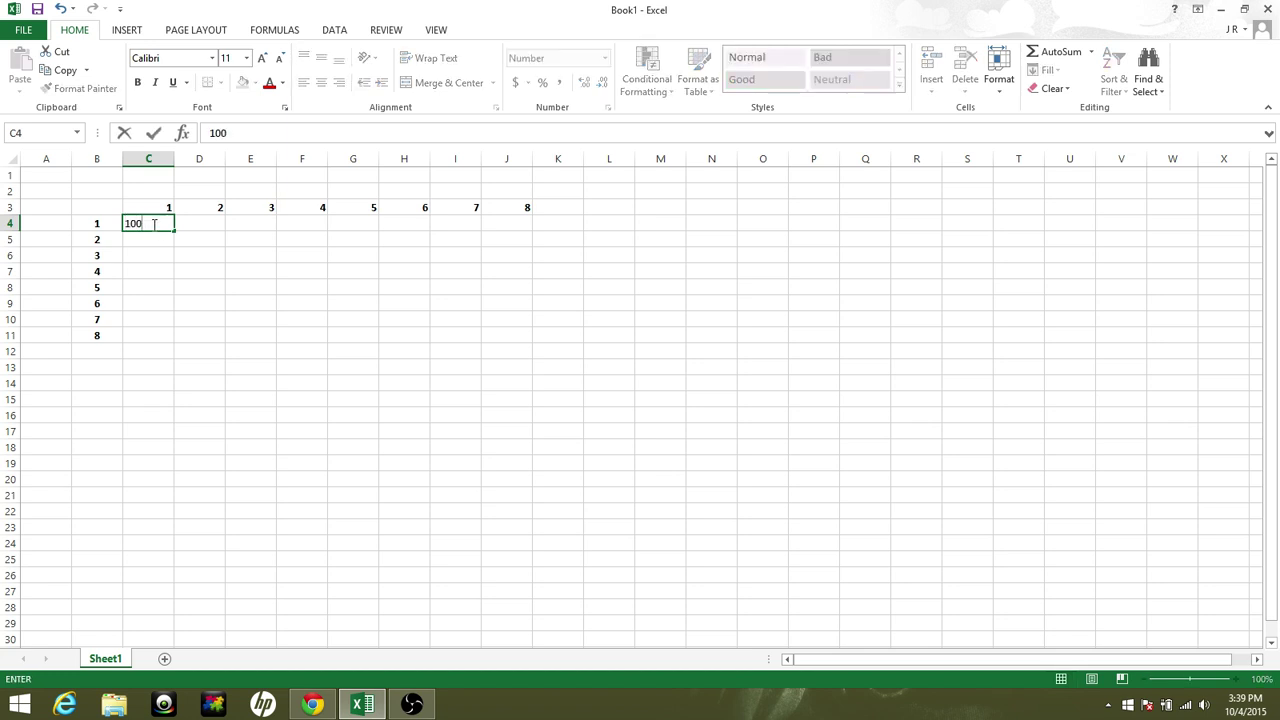
type("0")
left_click(248, 263)
type("200")
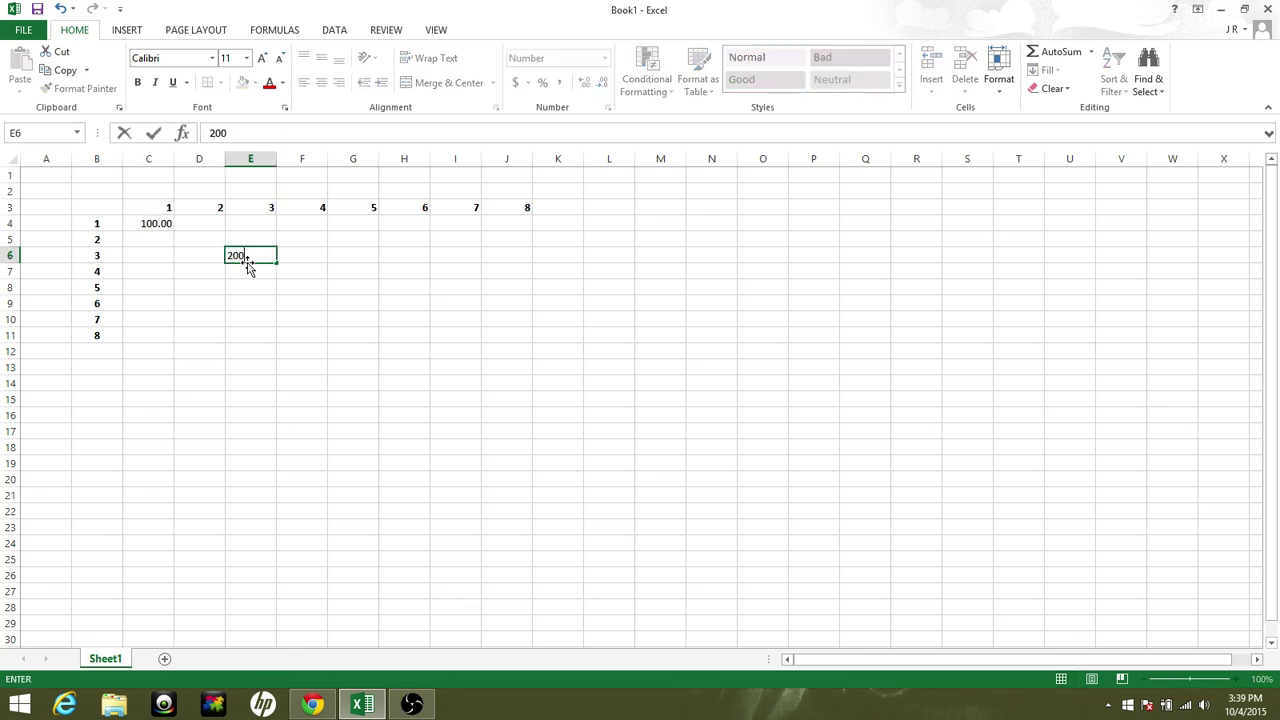
key("Return")
Enter 400 in I8 and 500 in C11, then reselect C4:J11
left_click(432, 288)
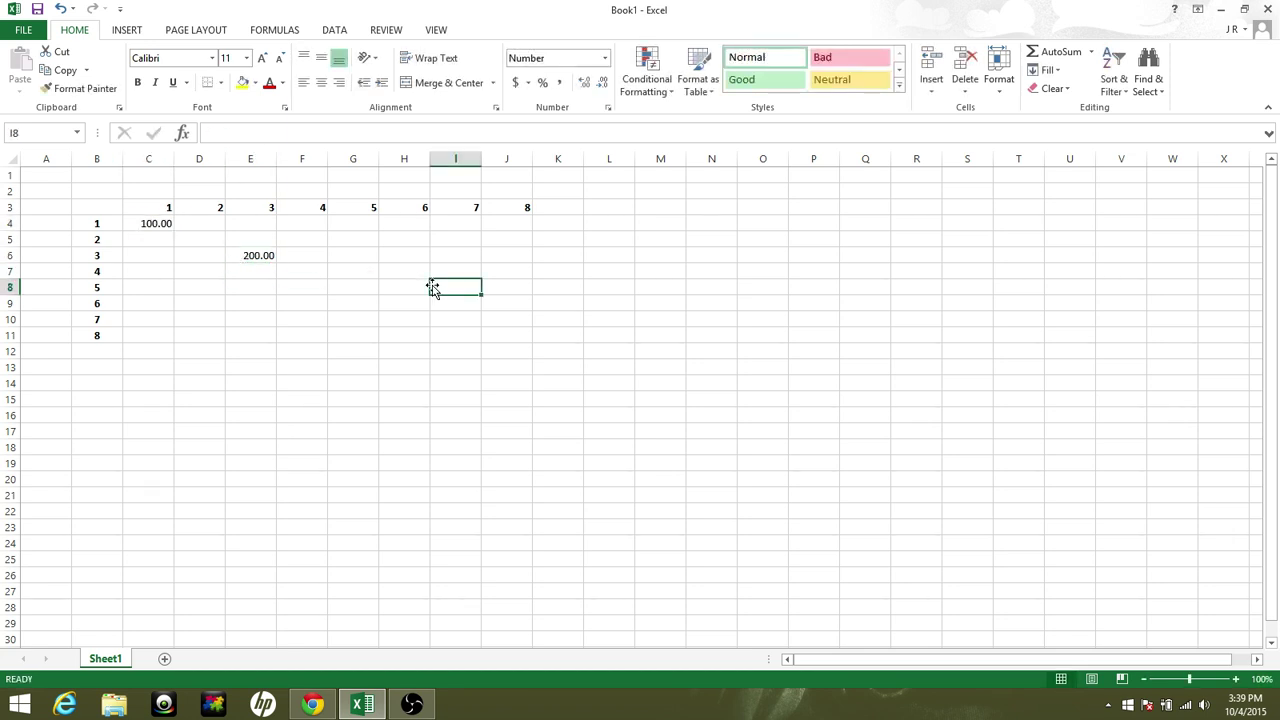
type("400")
key("Return")
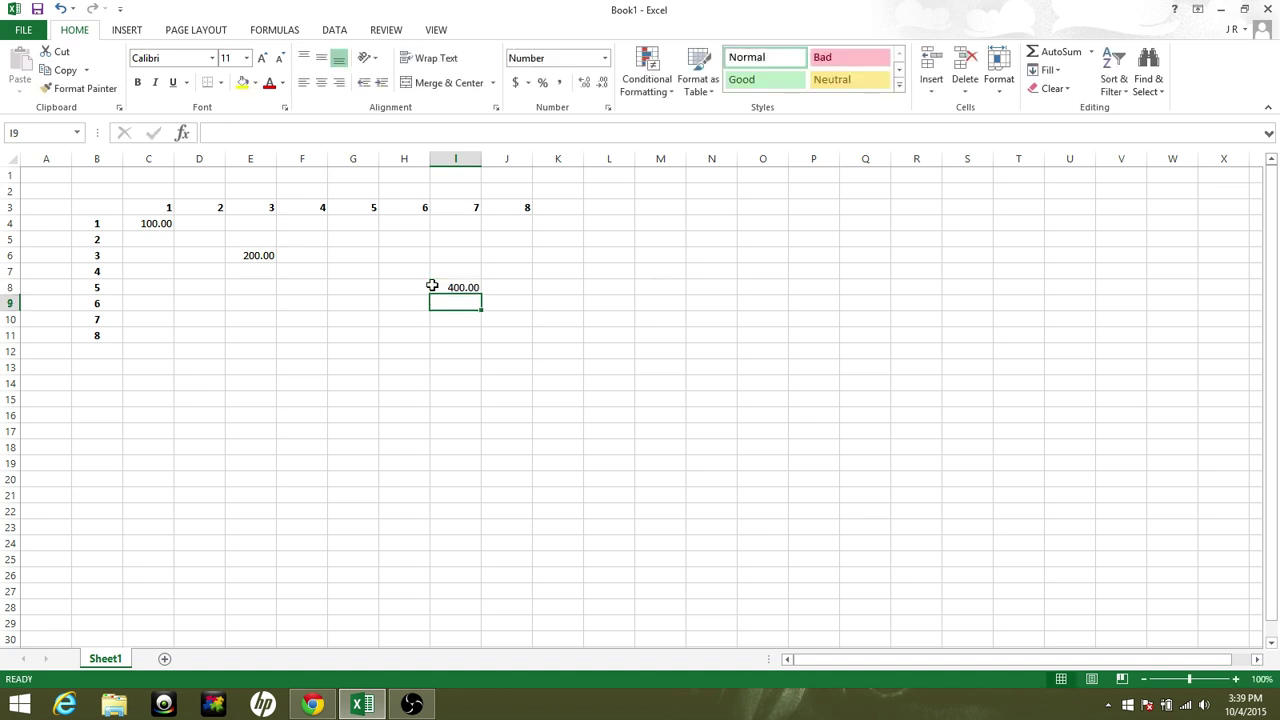
left_click(171, 336)
type("500")
key("Return")
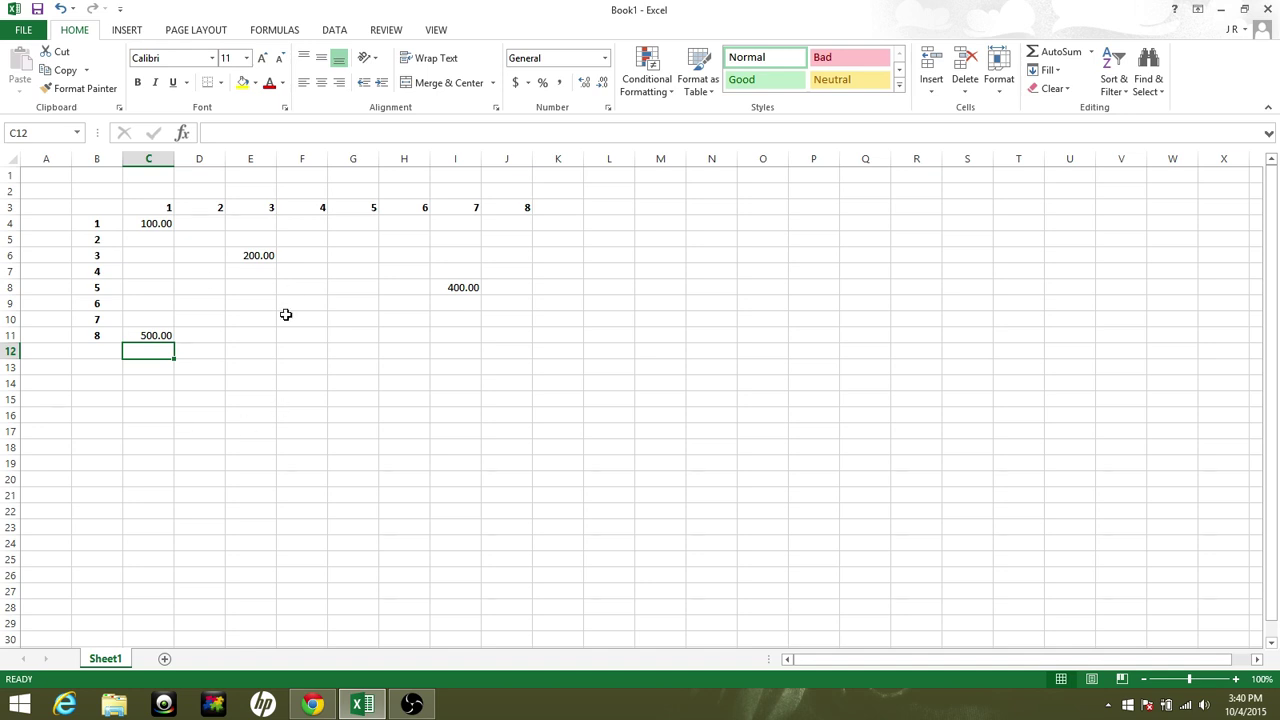
left_click_drag(143, 223, 531, 337)
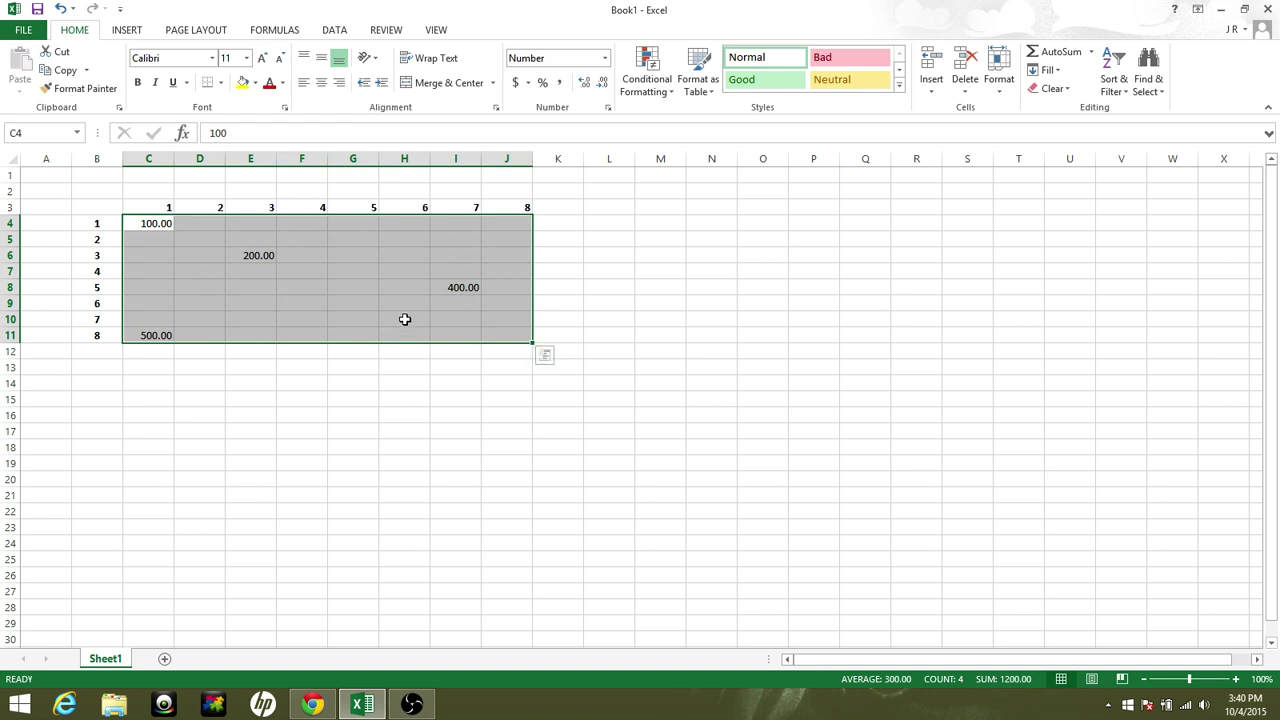